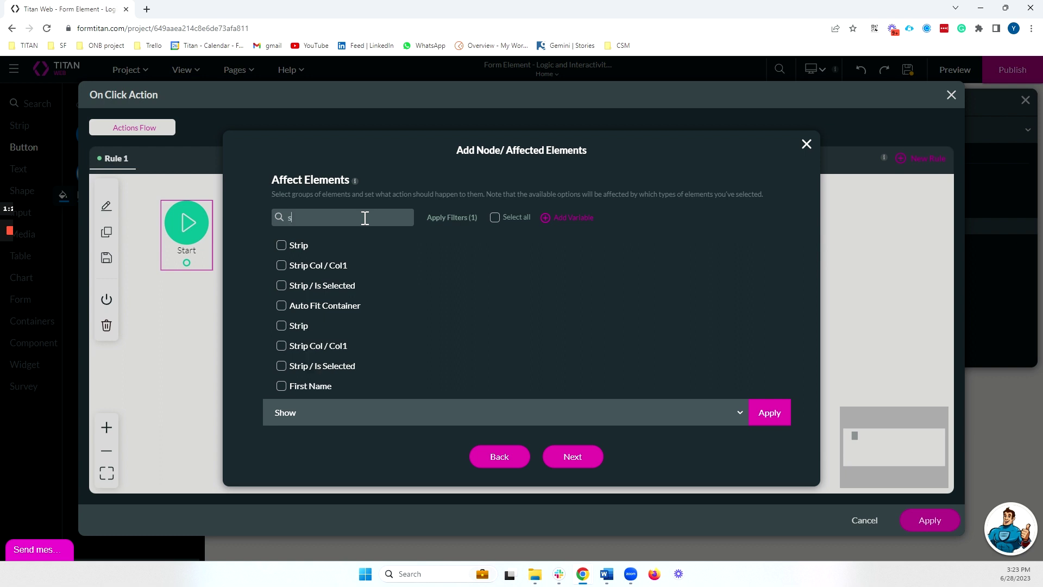
Set the button's click action to hide the Shape element and finish adding the Affected Elements node
click(307, 244)
click(390, 402)
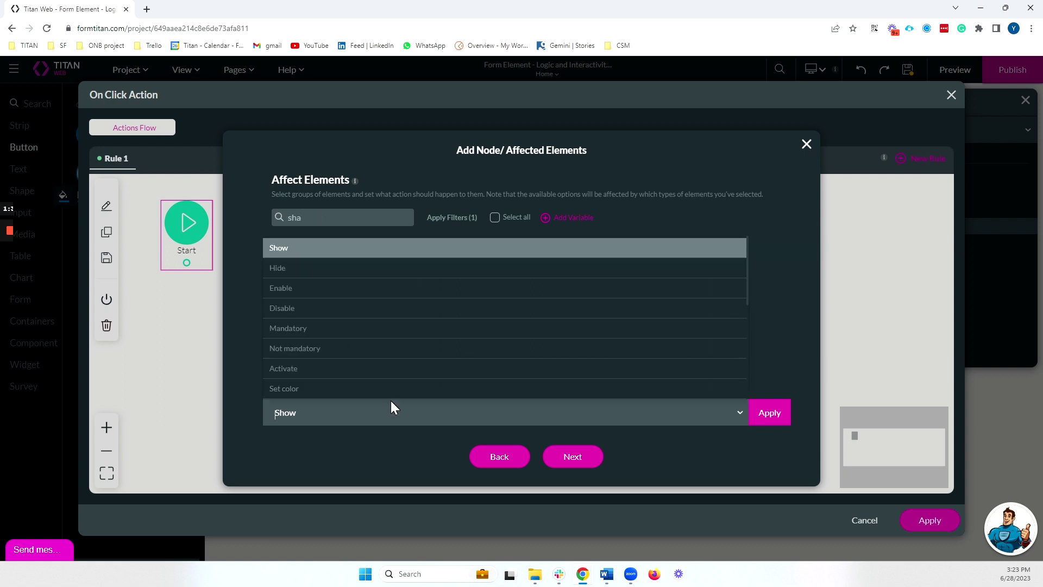
text(hide)
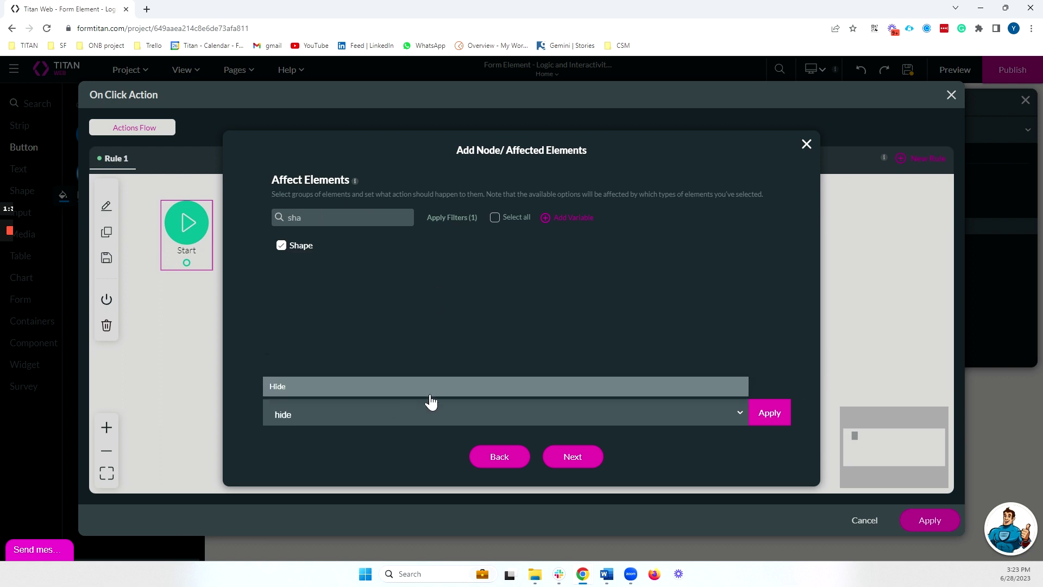
click(426, 393)
click(761, 415)
click(576, 457)
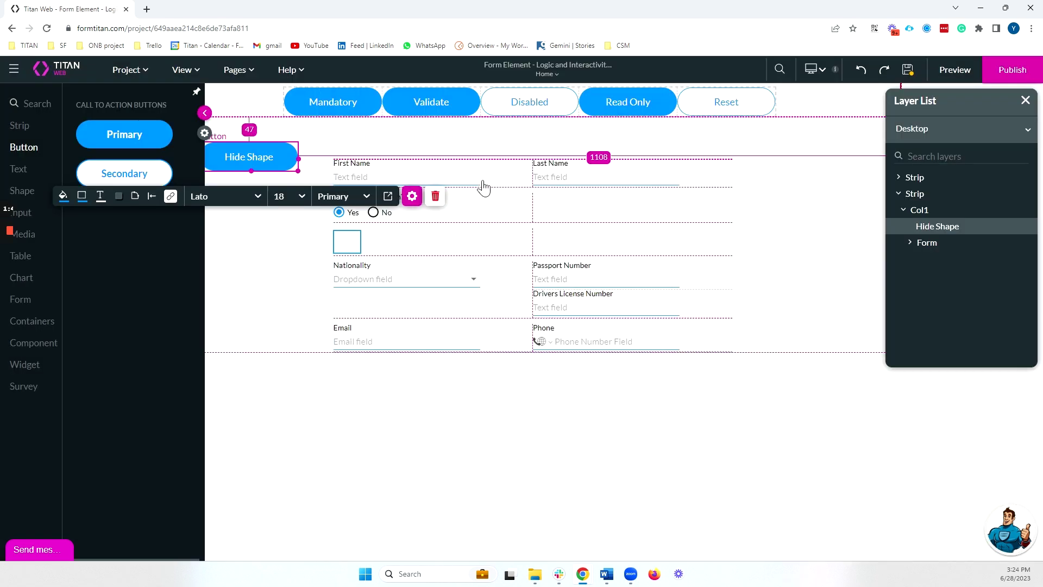
Preview the page, test the Hide Shape button, and close the preview
click(962, 75)
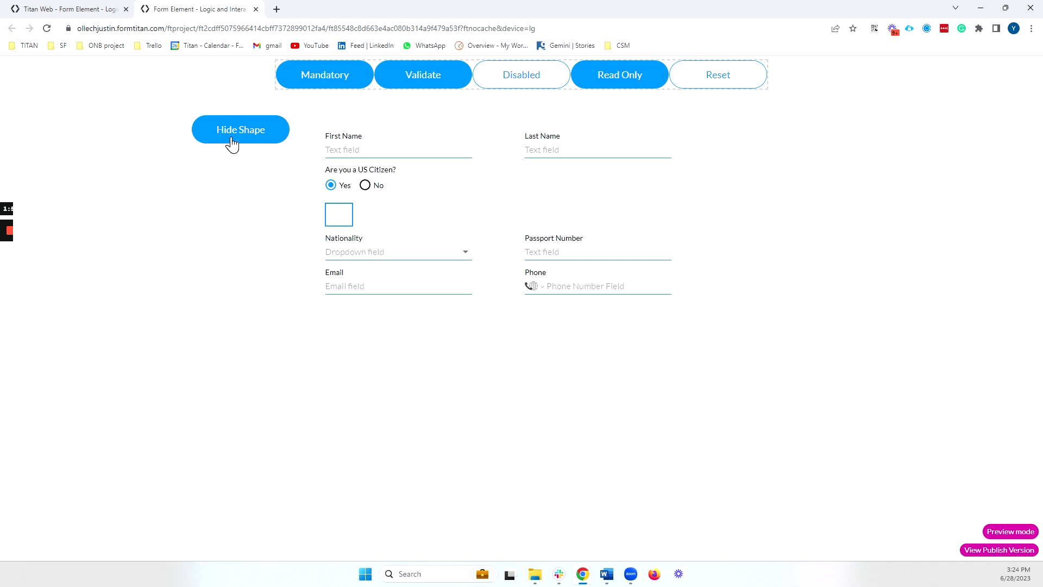
click(231, 139)
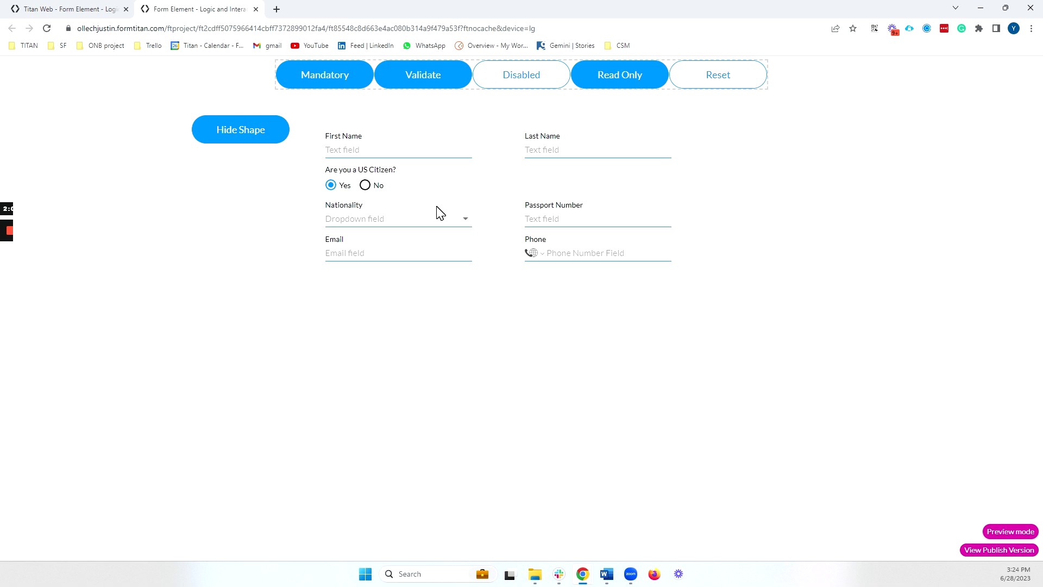
click(256, 9)
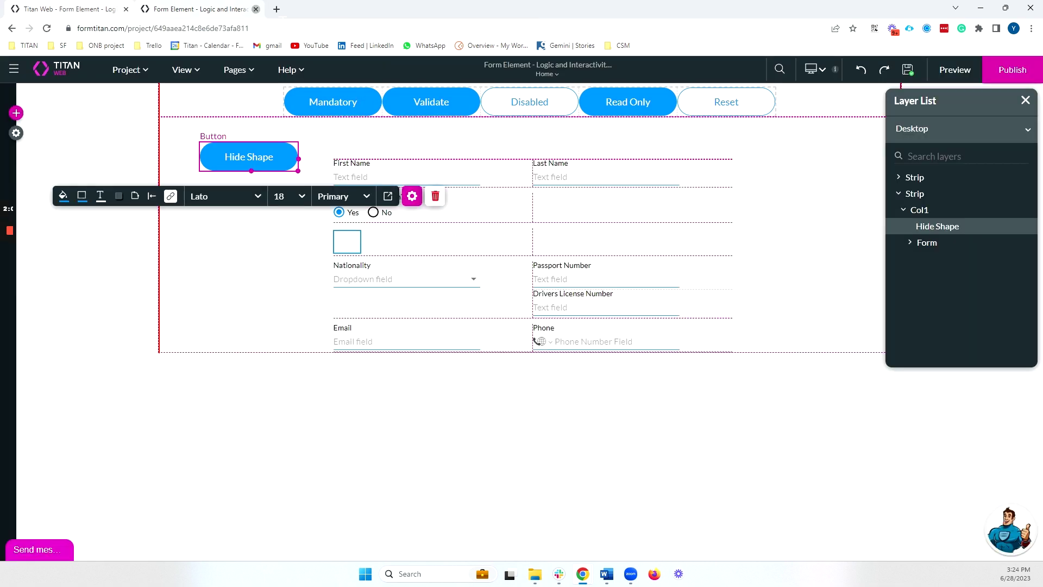
Delete the form row containing the shape and remove the Hide Shape button
click(598, 243)
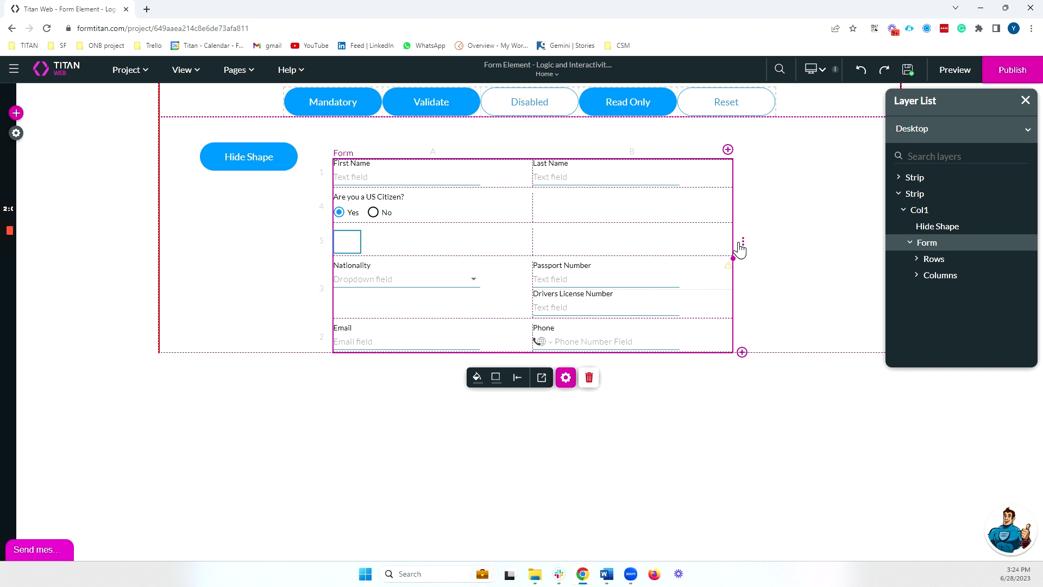
click(738, 247)
click(794, 407)
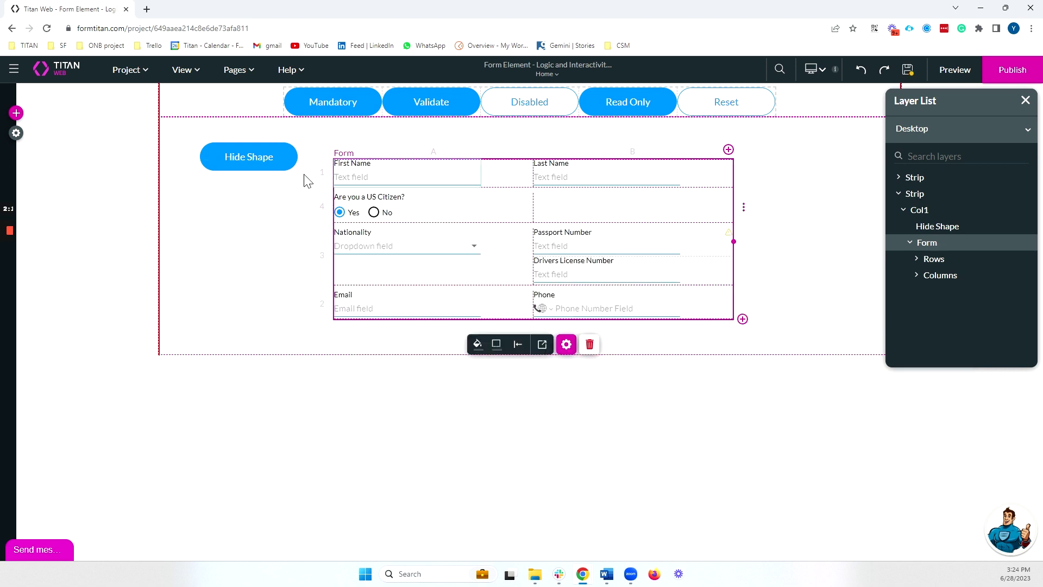
click(292, 167)
click(436, 198)
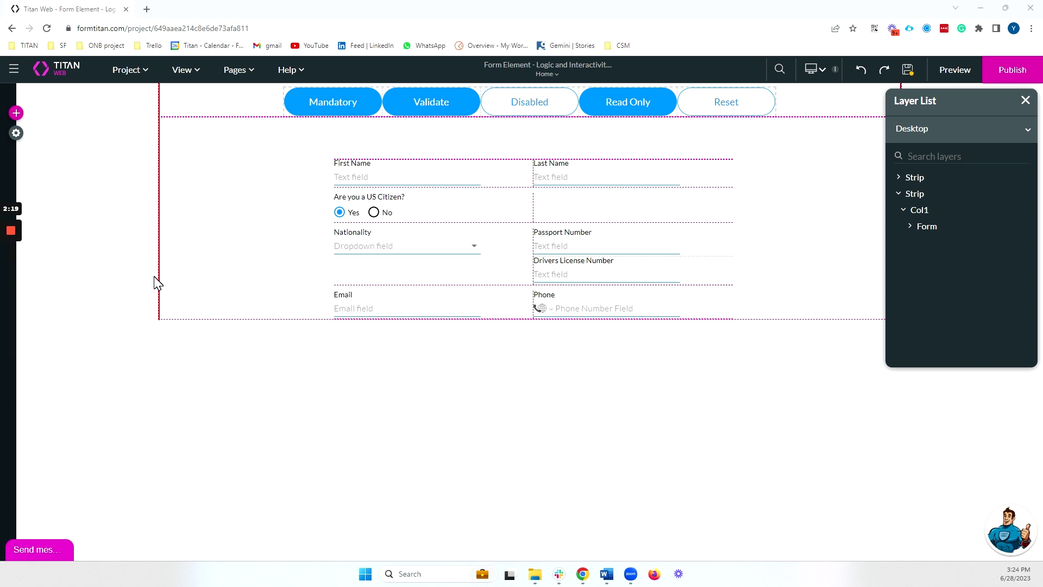
Examine the form's rows, the cells of the My Nationality row in the layer list, and the row's options
click(664, 282)
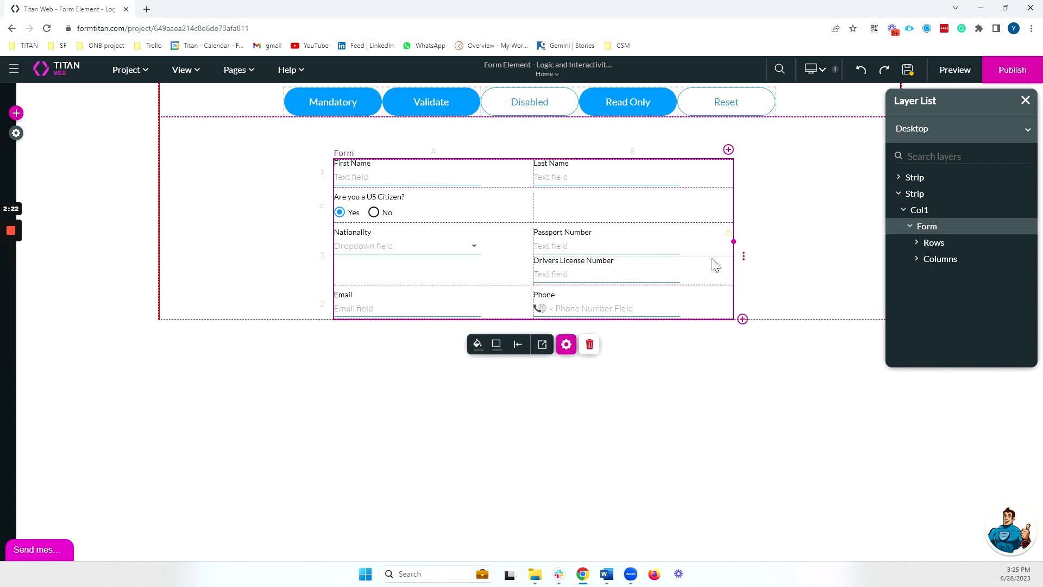
click(416, 211)
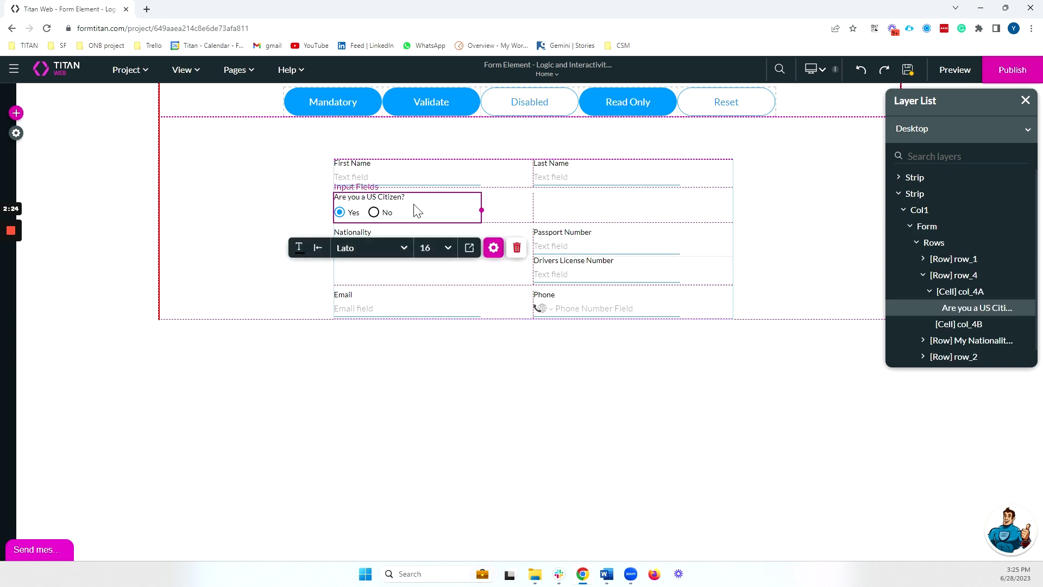
drag(482, 211, 721, 239)
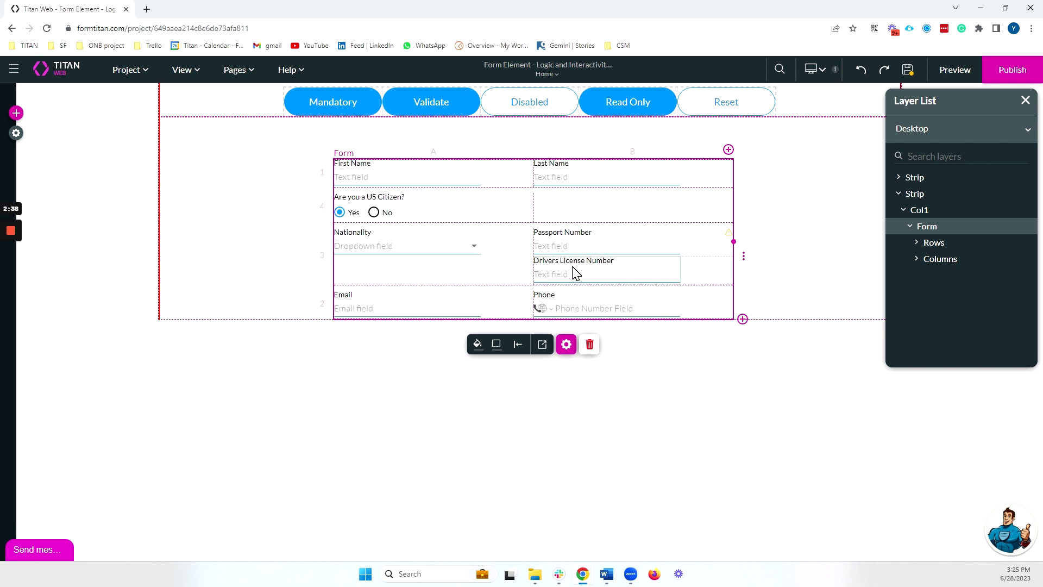
click(918, 242)
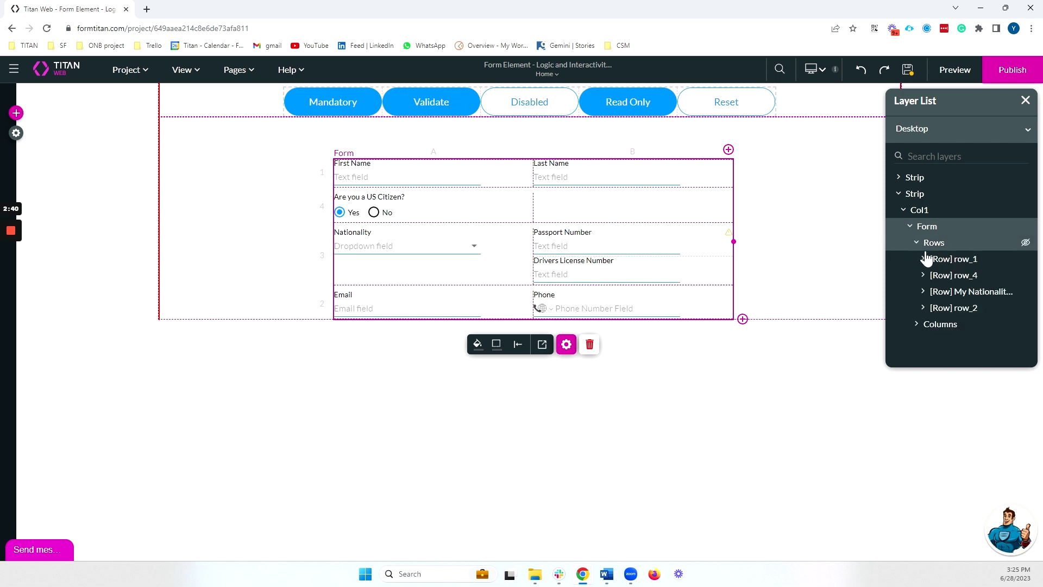
click(924, 292)
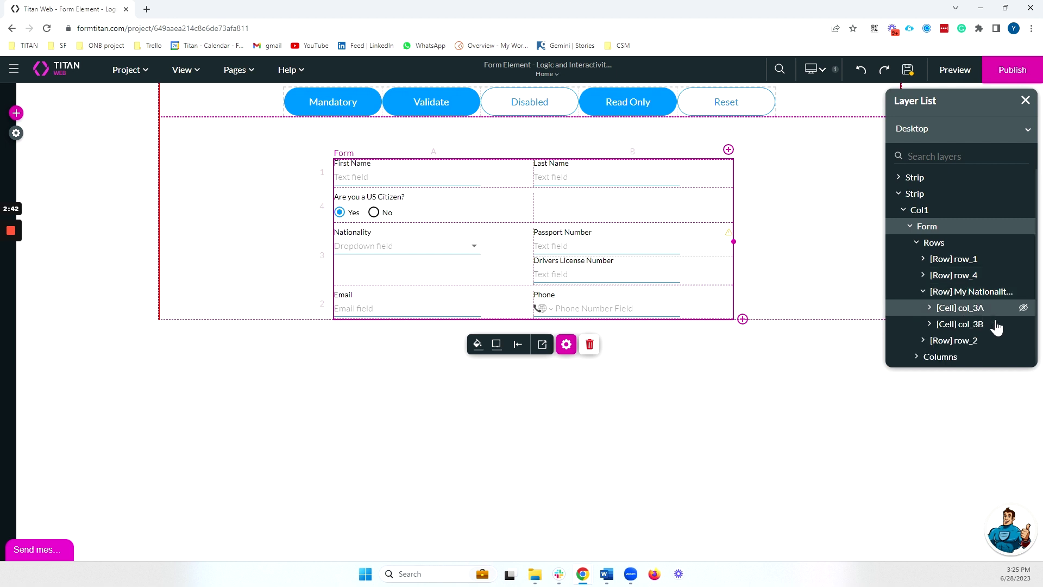
click(745, 255)
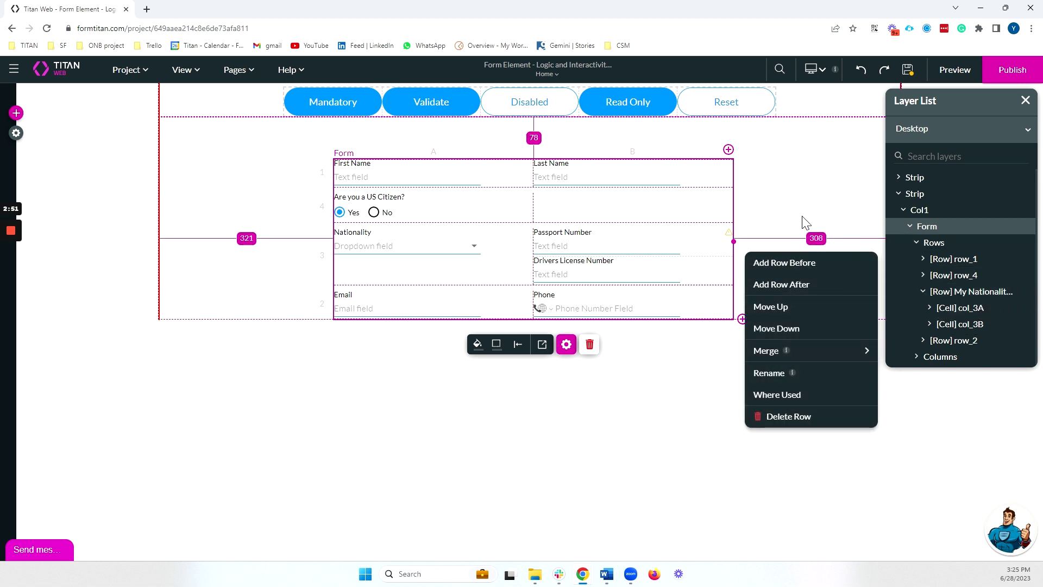
click(806, 202)
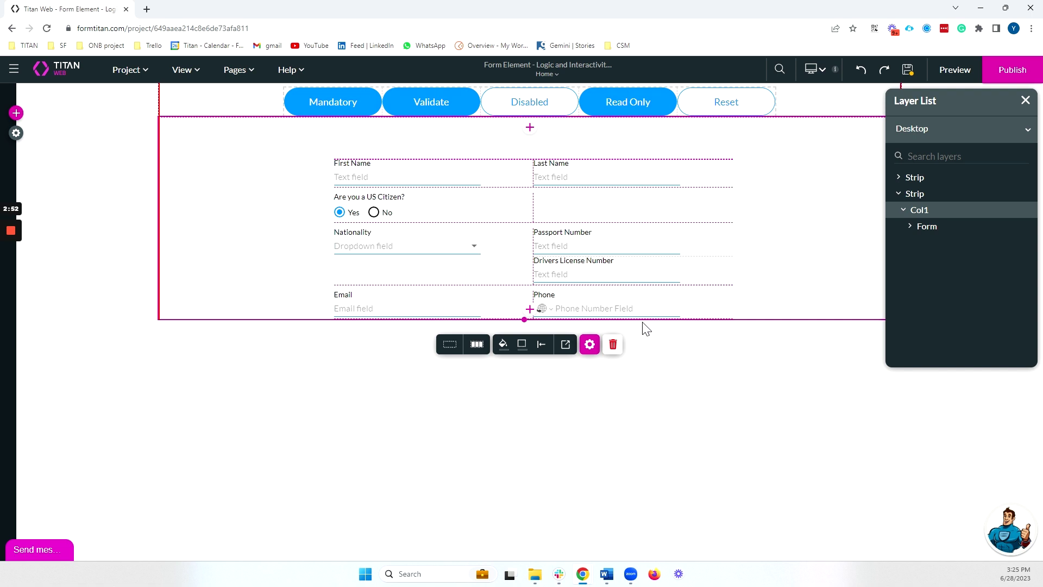
click(720, 279)
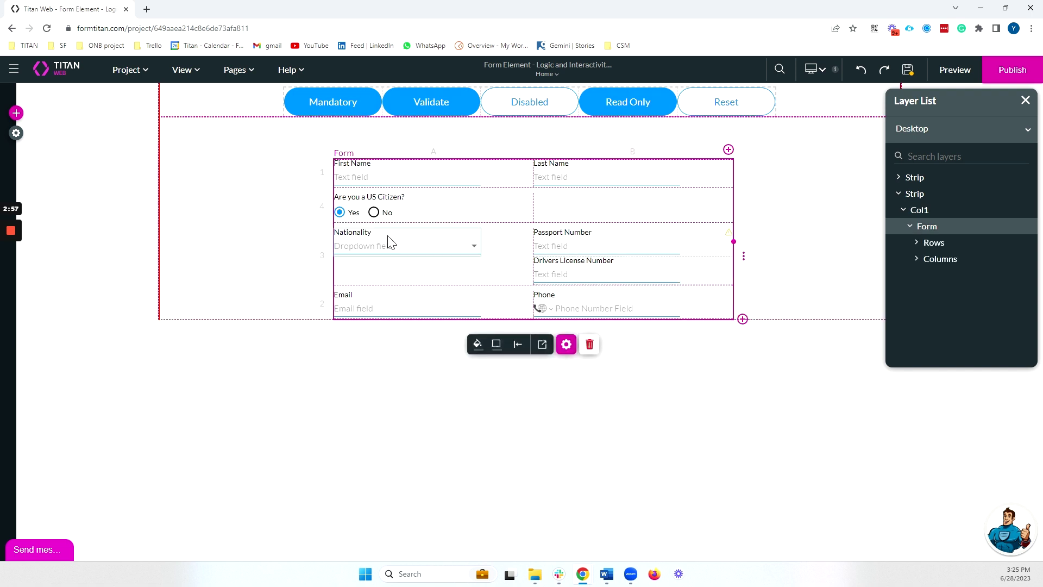
Open the conditions flow of the "Are you a US Citizen?" radio field for configuration
click(392, 218)
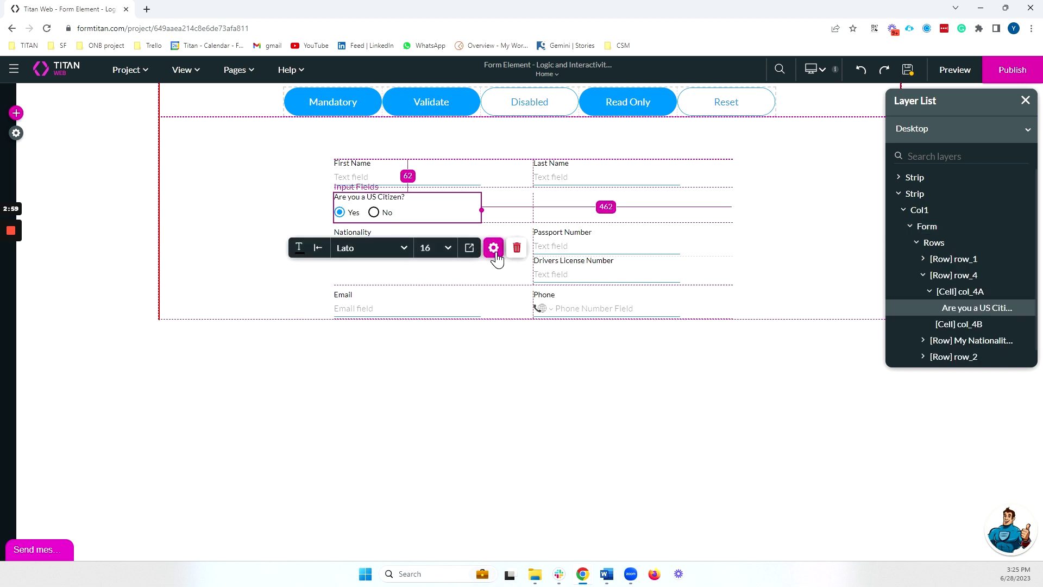
click(494, 249)
click(53, 227)
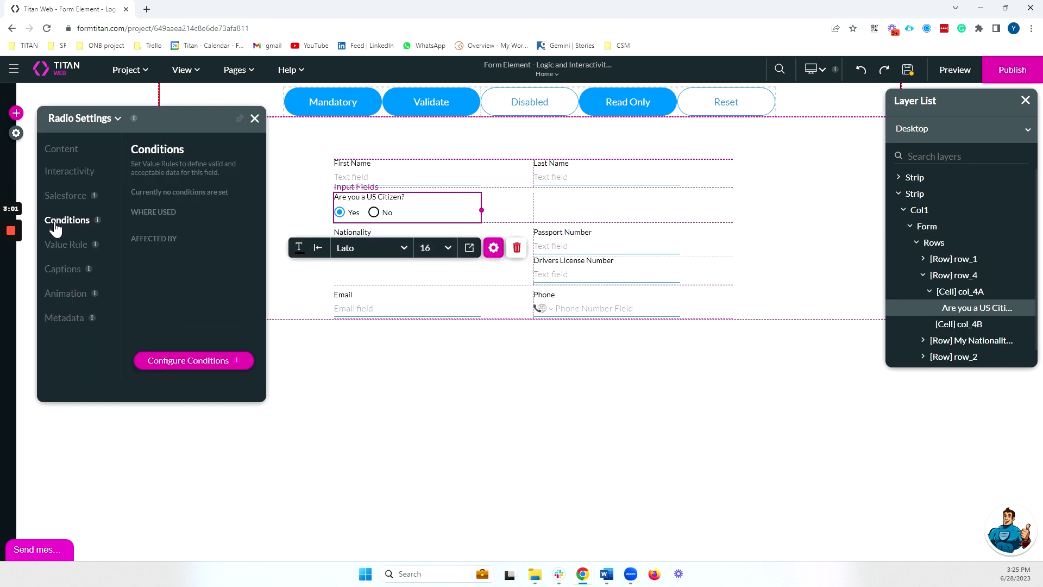
click(208, 361)
Edit the condition node so Rule 1 checks that "Are you a US Citizen?" equals the value Yes
double_click(275, 298)
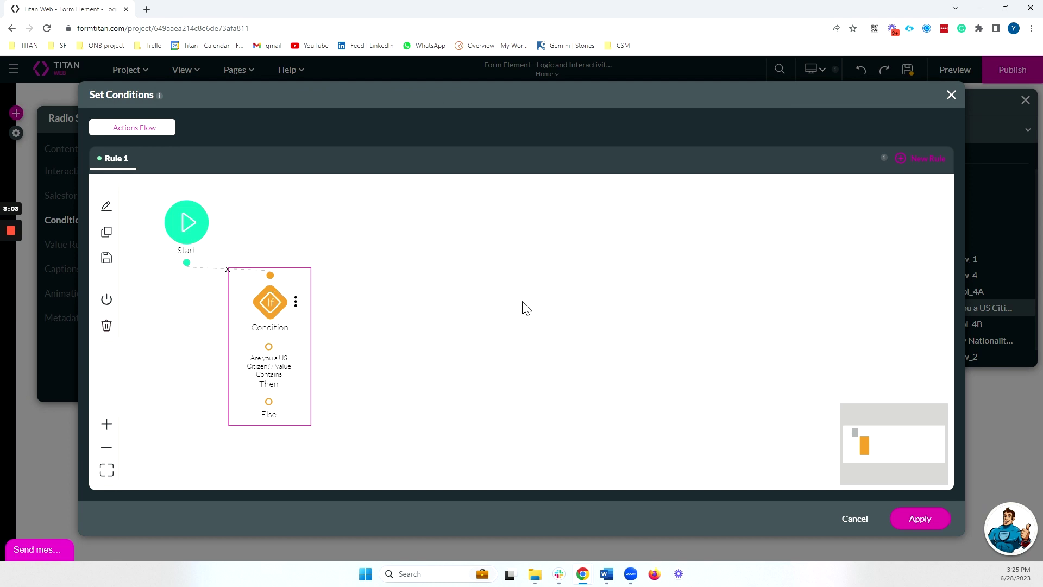
click(524, 245)
click(501, 371)
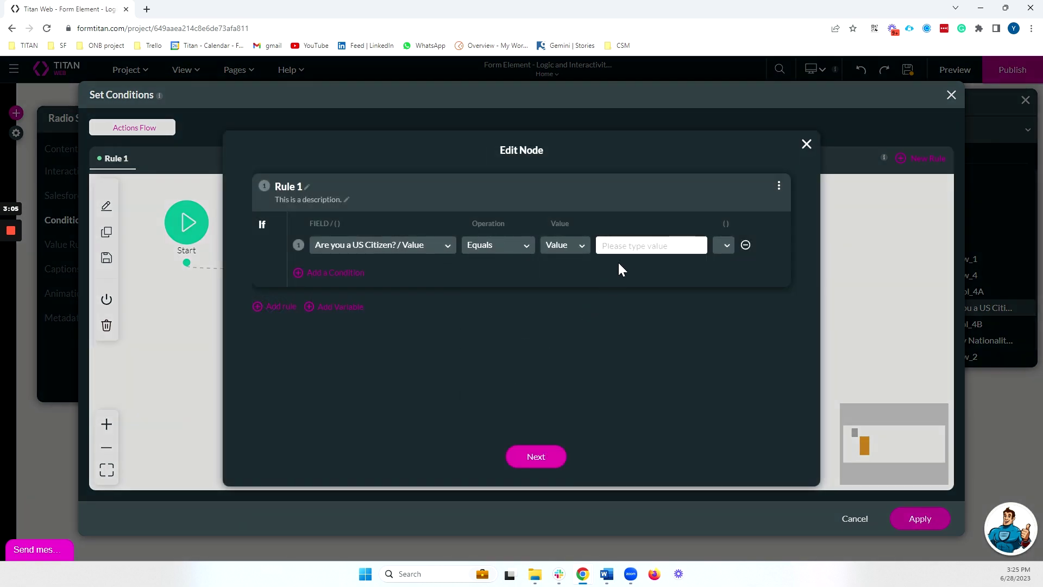
click(625, 248)
text(Yes)
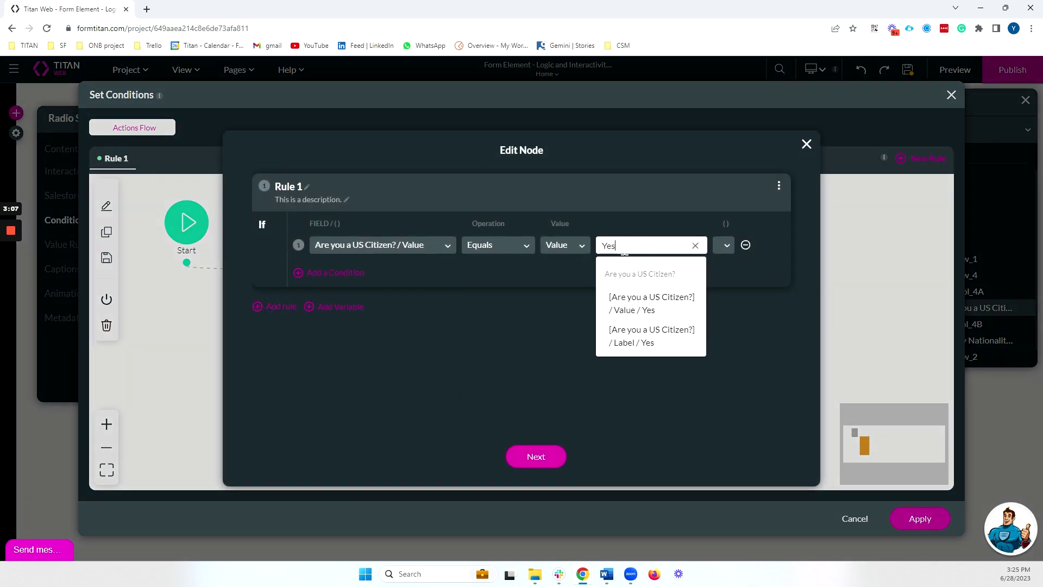
Add a second rule checking that "Are you a US Citizen?" equals the value No, and save the condition node
click(269, 308)
click(496, 369)
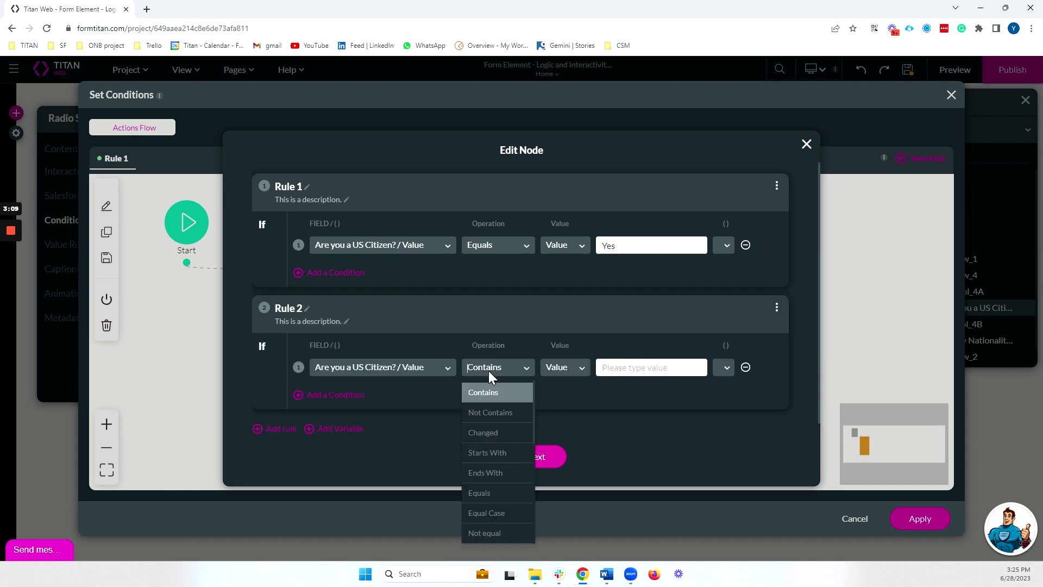
text(eq)
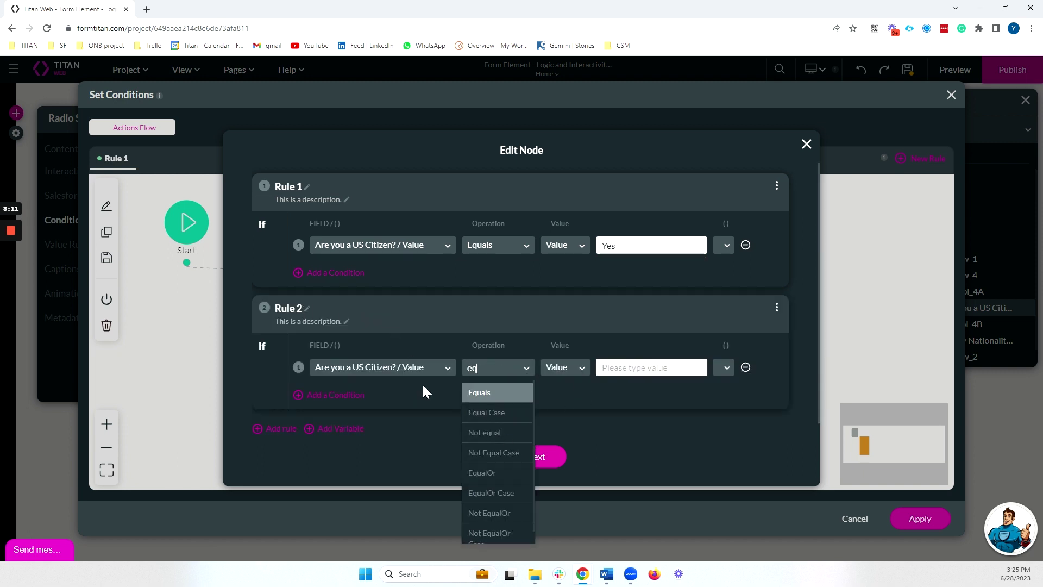
click(474, 393)
click(639, 370)
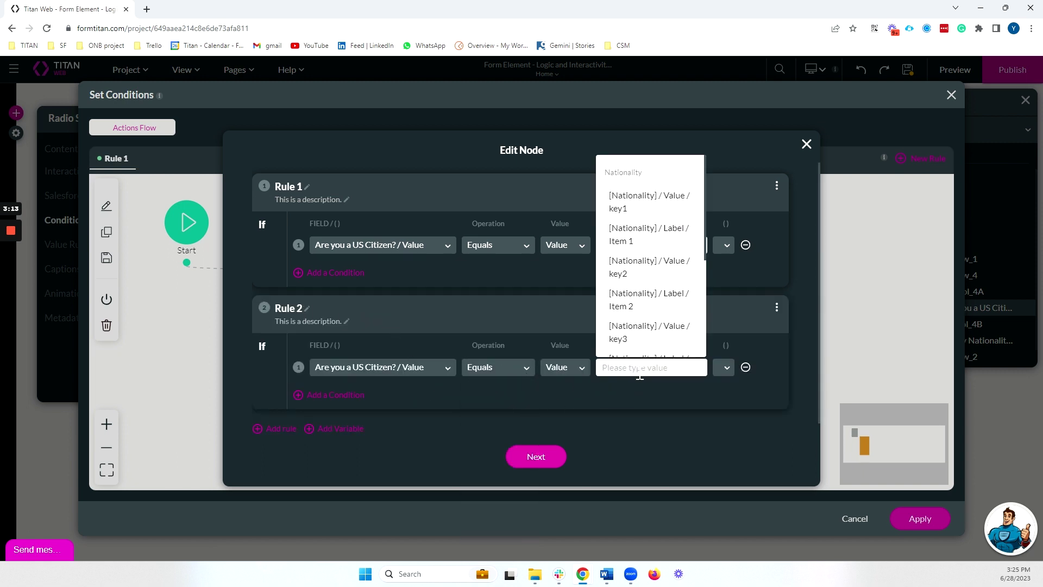
text(No)
click(775, 442)
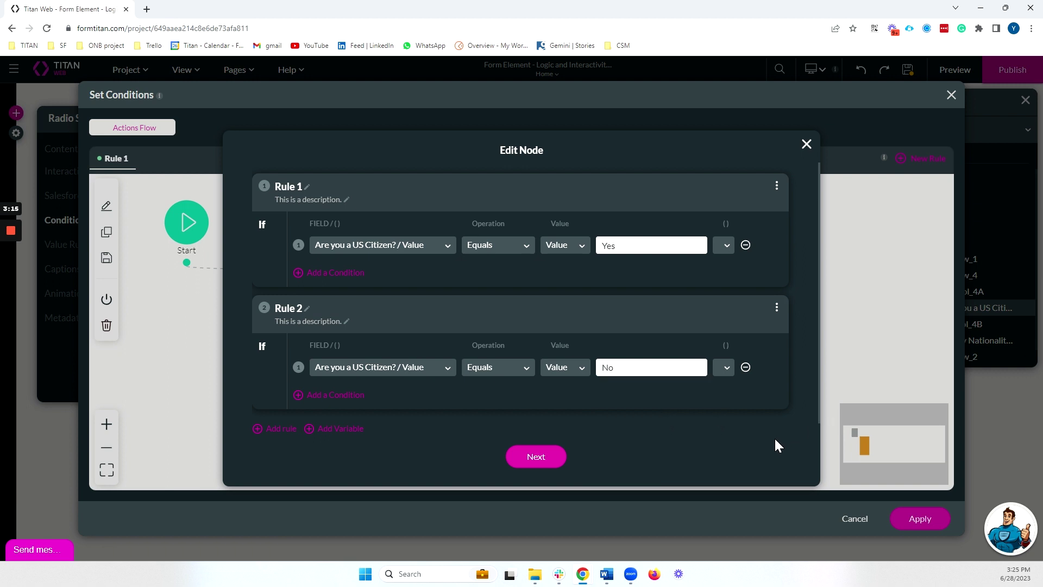
click(511, 455)
click(575, 461)
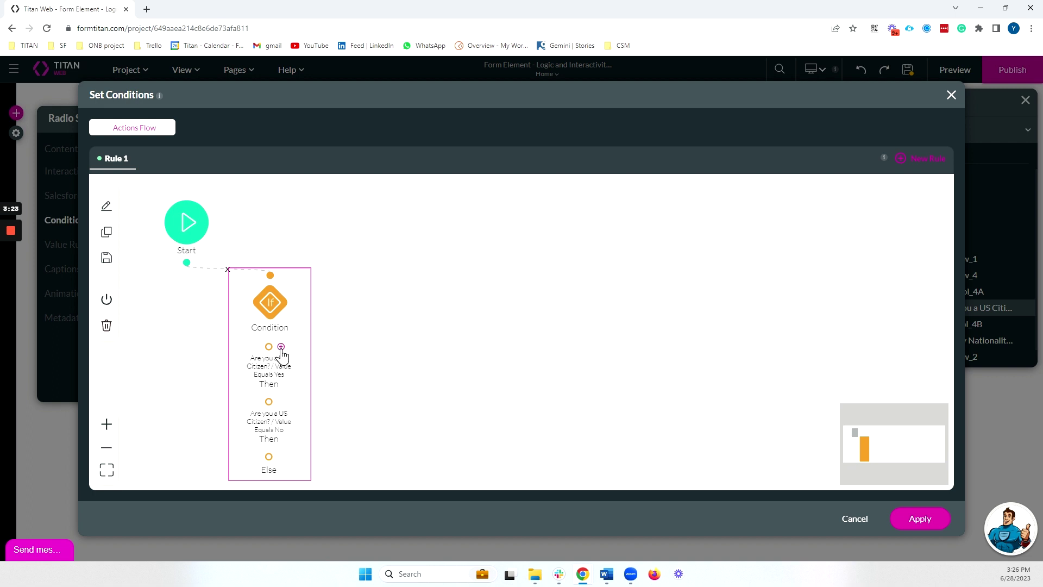
Add an Affected Elements node to the branch where the citizenship answer equals Yes
click(281, 347)
click(478, 274)
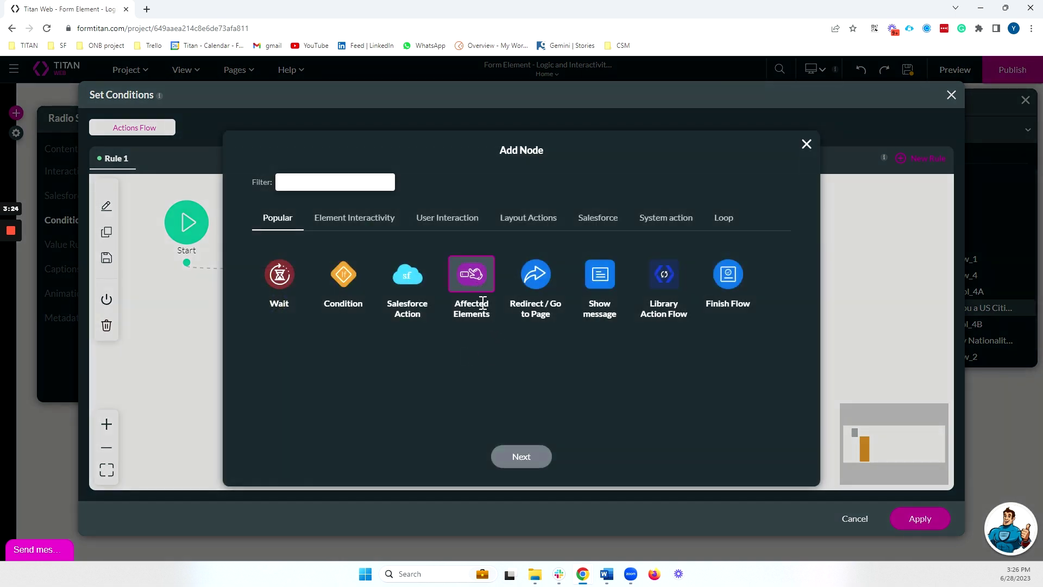
click(548, 460)
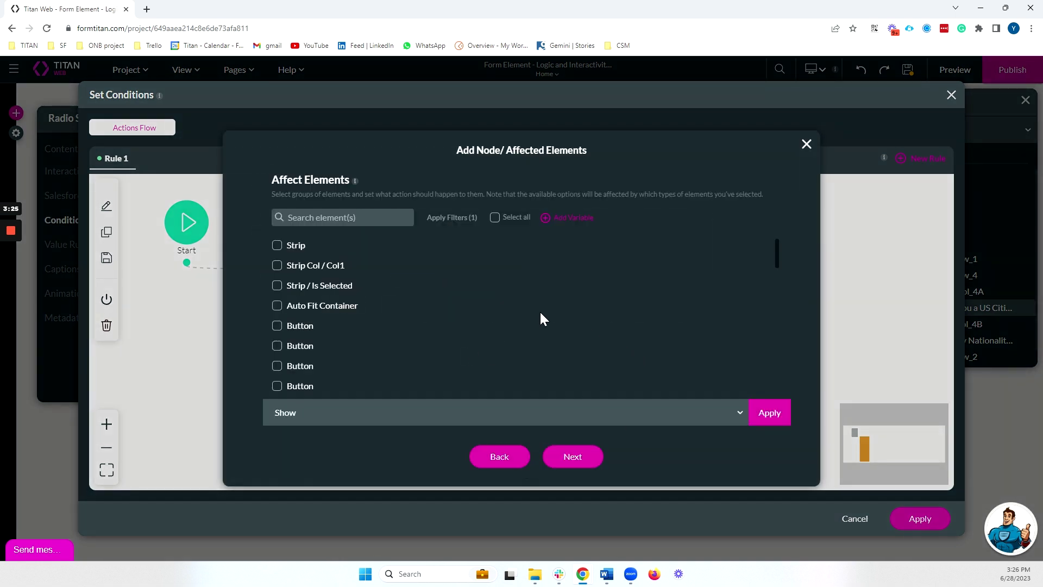
click(358, 217)
text(my)
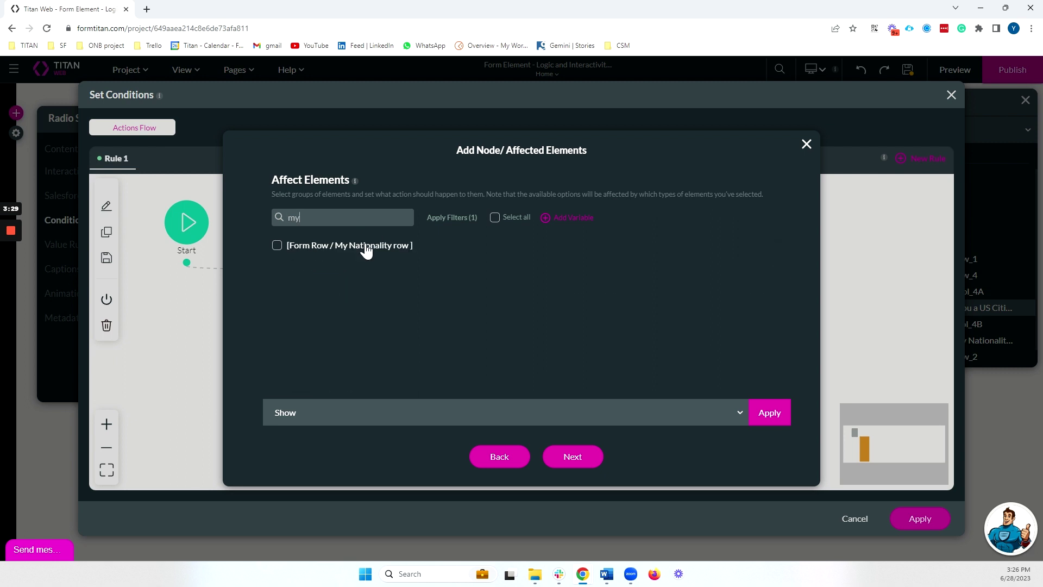
key(BackSpace)
key(BackSpace)
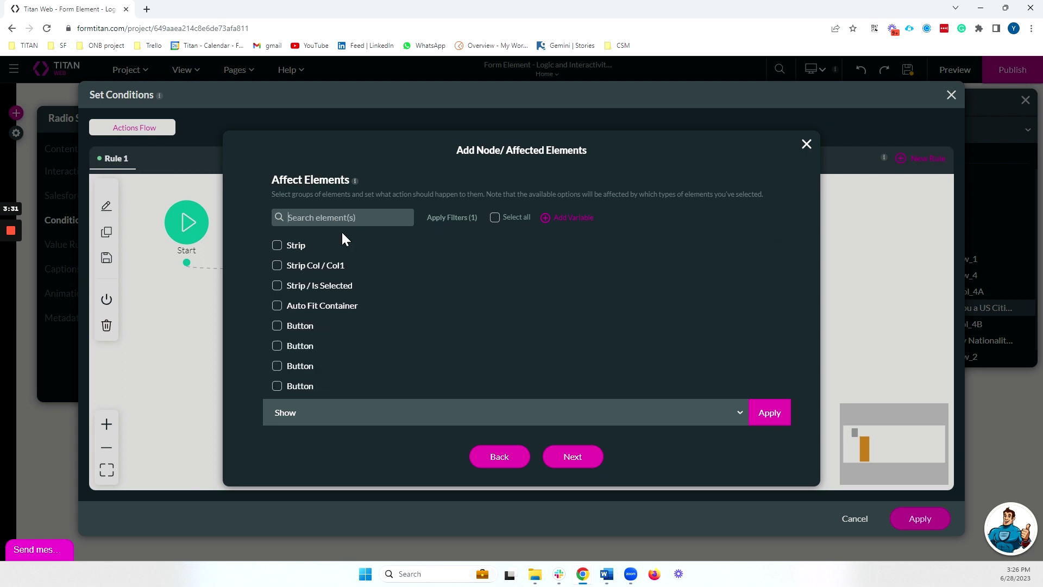
Set the node to hide the My Nationality form row, tag it "Hide row", and insert it
scroll(379, 304, down, 1)
scroll(380, 304, down, 5)
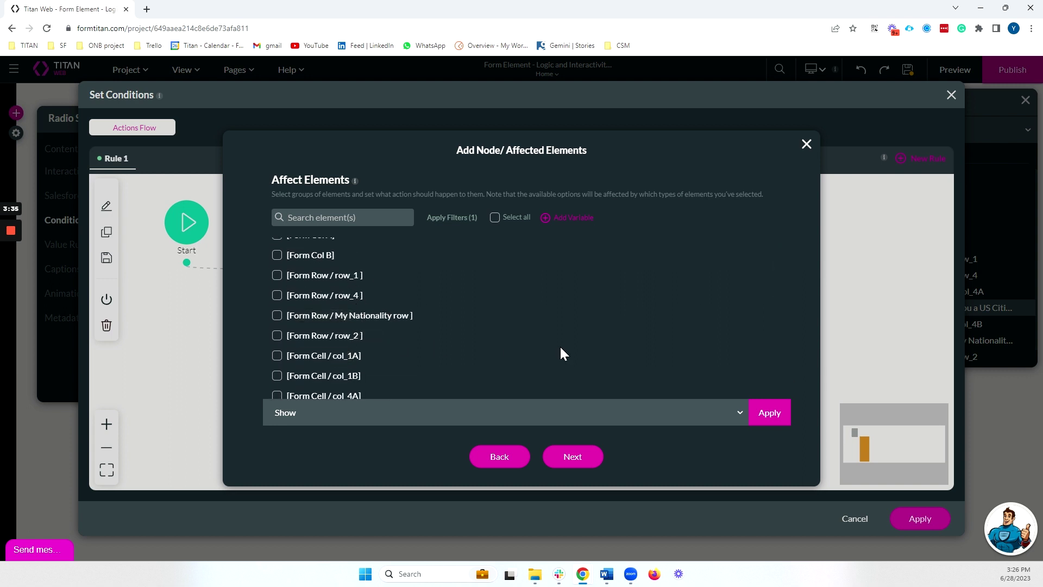
click(305, 322)
click(411, 413)
text(hide)
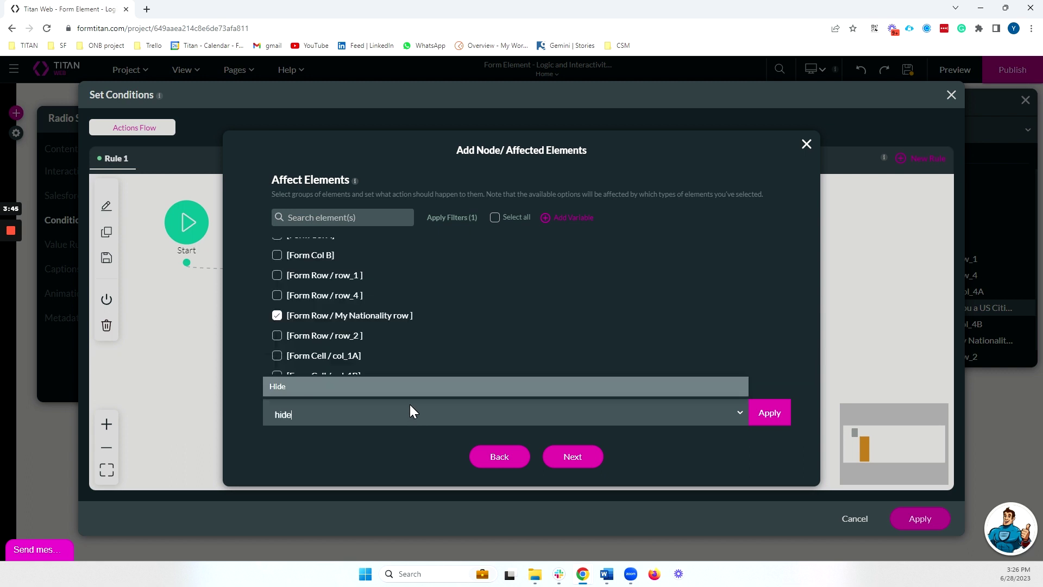
click(500, 390)
click(573, 456)
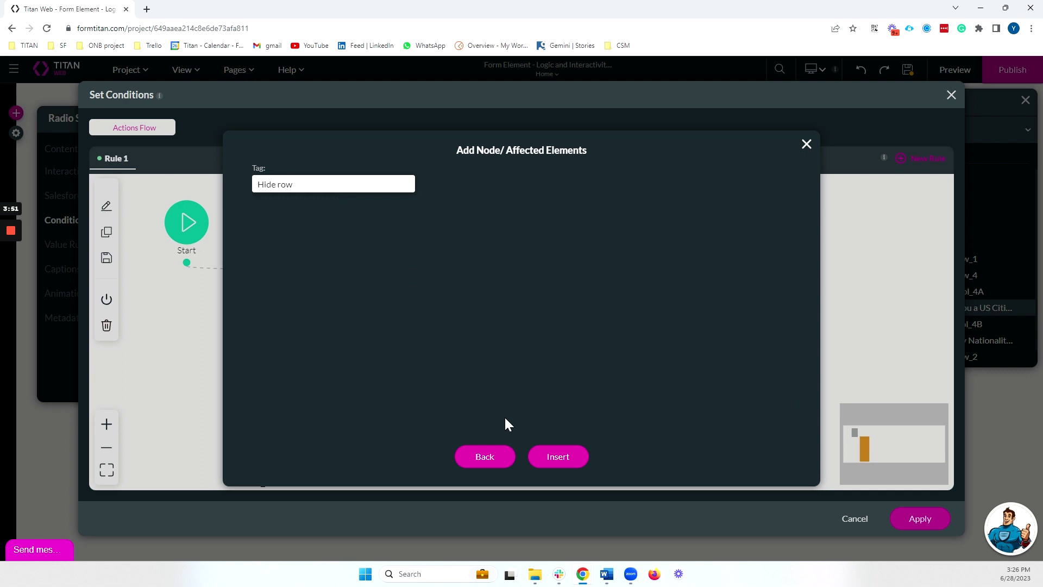
click(555, 457)
Add an Affected Elements node to the branch where the citizenship answer equals No
click(297, 404)
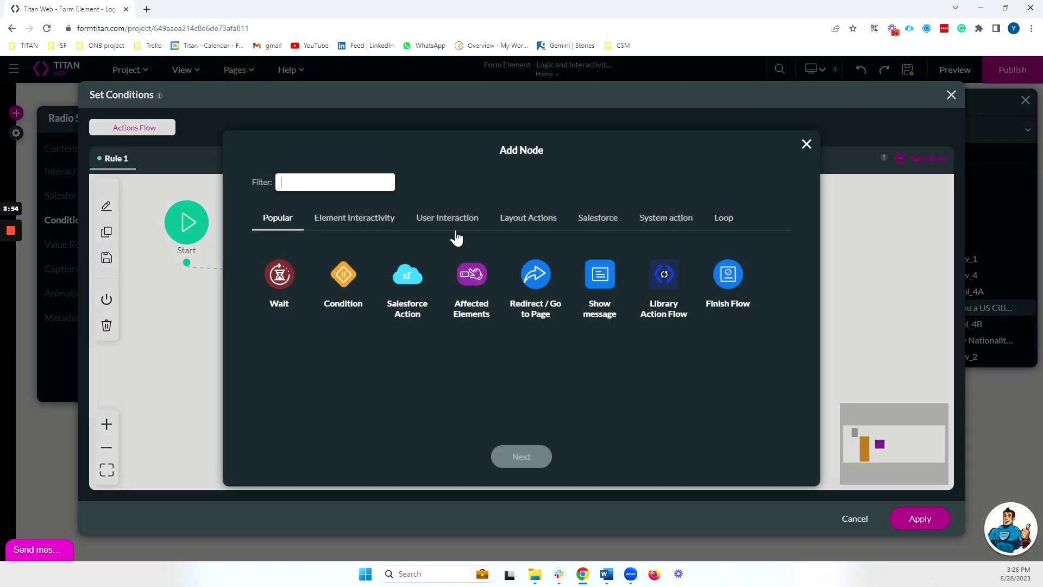
click(472, 275)
click(516, 456)
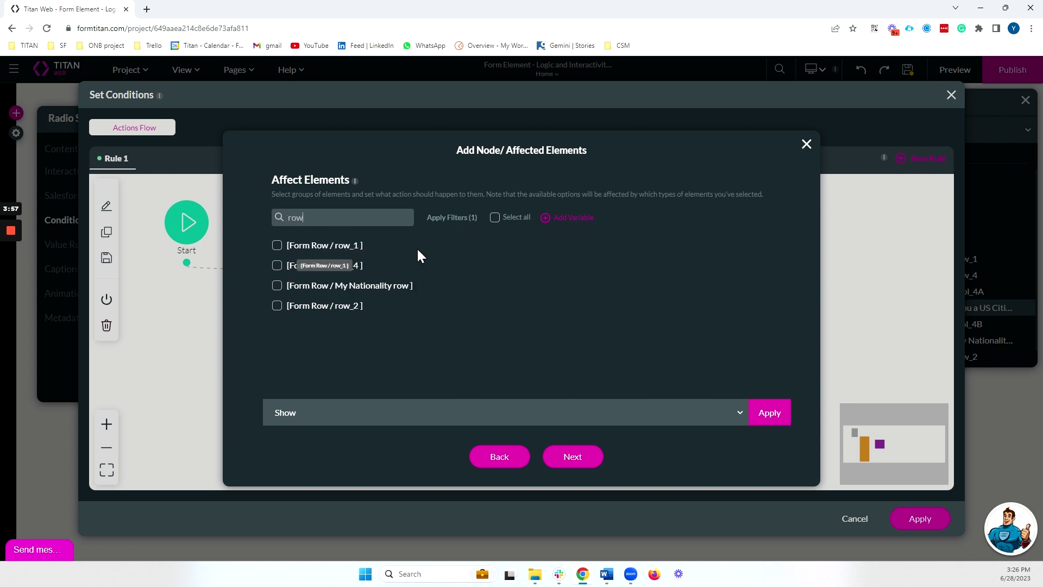
Set the node to show the My Nationality form row, tag it "Show row", insert it, and apply the conditions
click(388, 285)
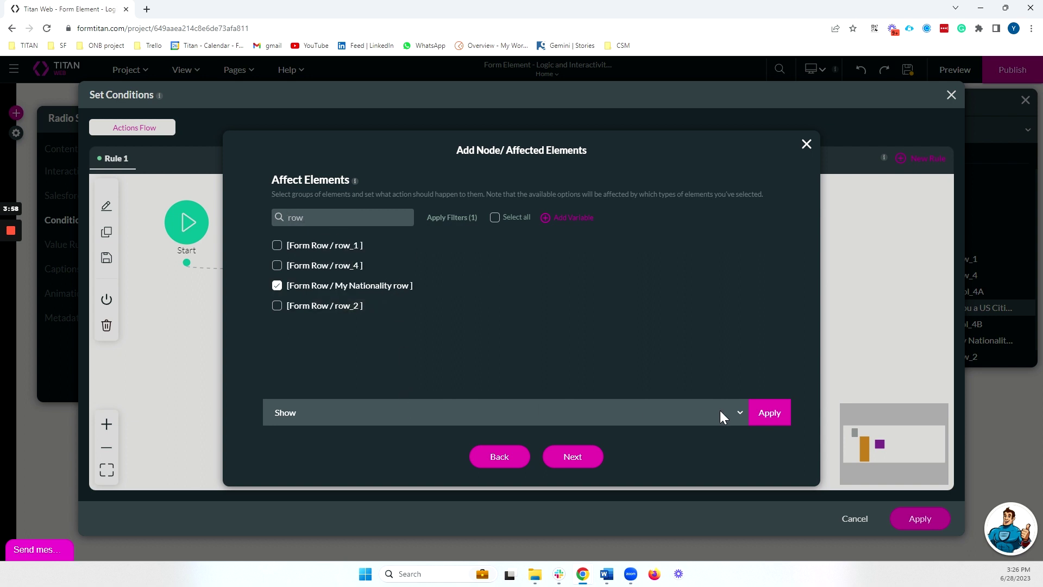
click(767, 416)
click(571, 456)
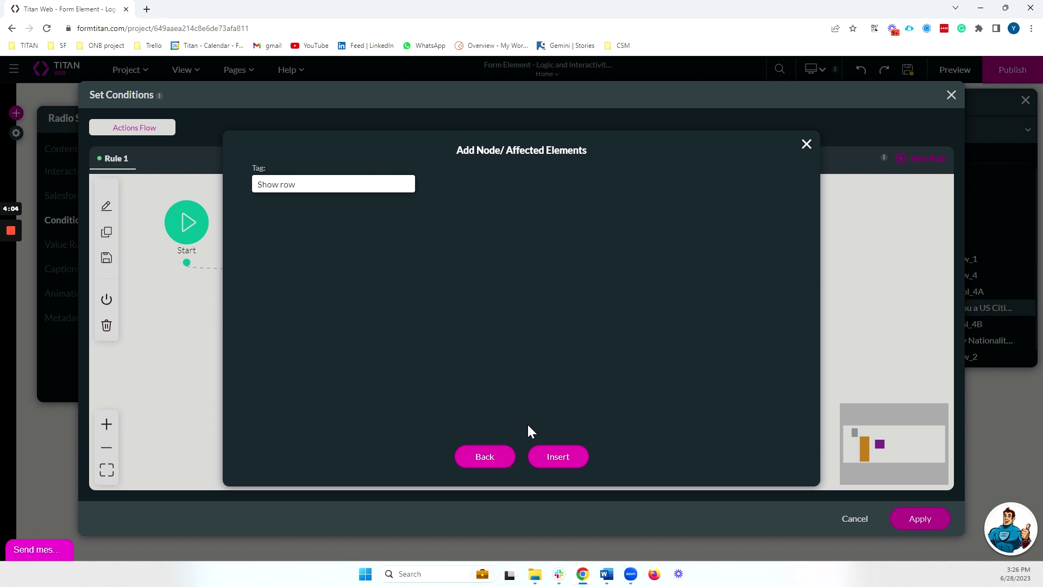
click(558, 456)
click(920, 519)
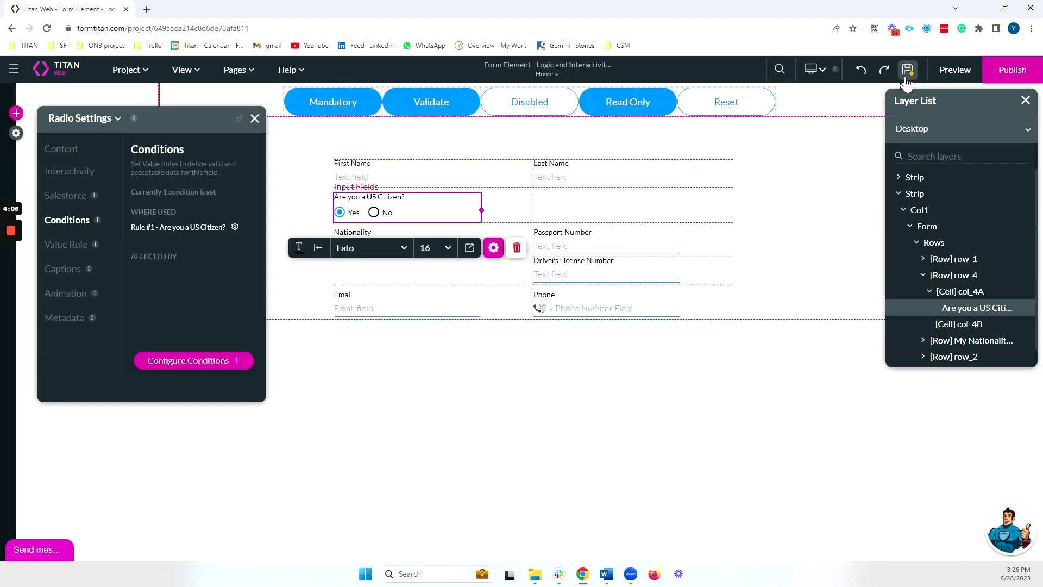
Preview the form, test the US Citizen question by alternating between No and Yes, and close the preview
click(955, 71)
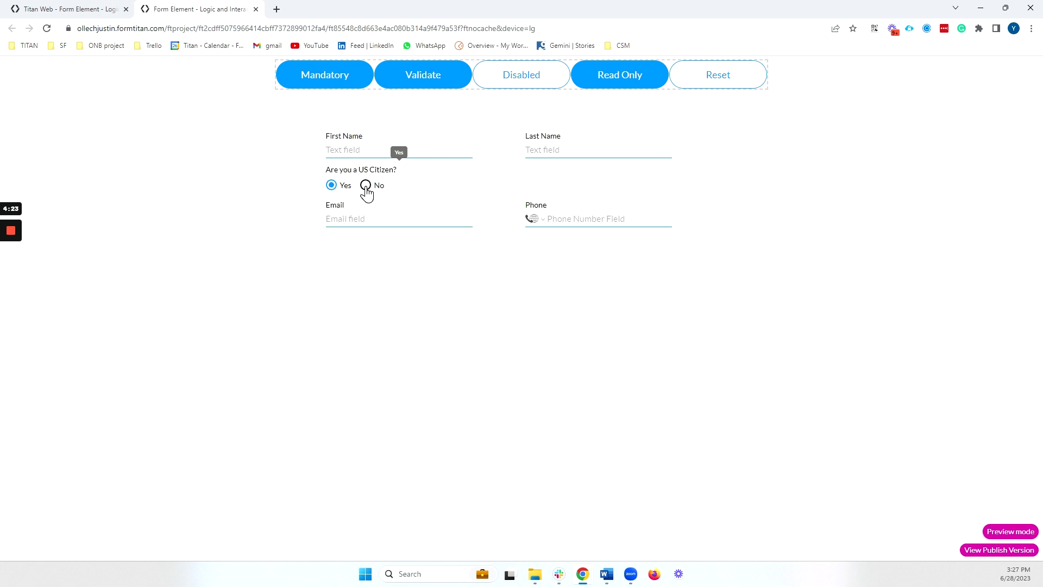
click(366, 185)
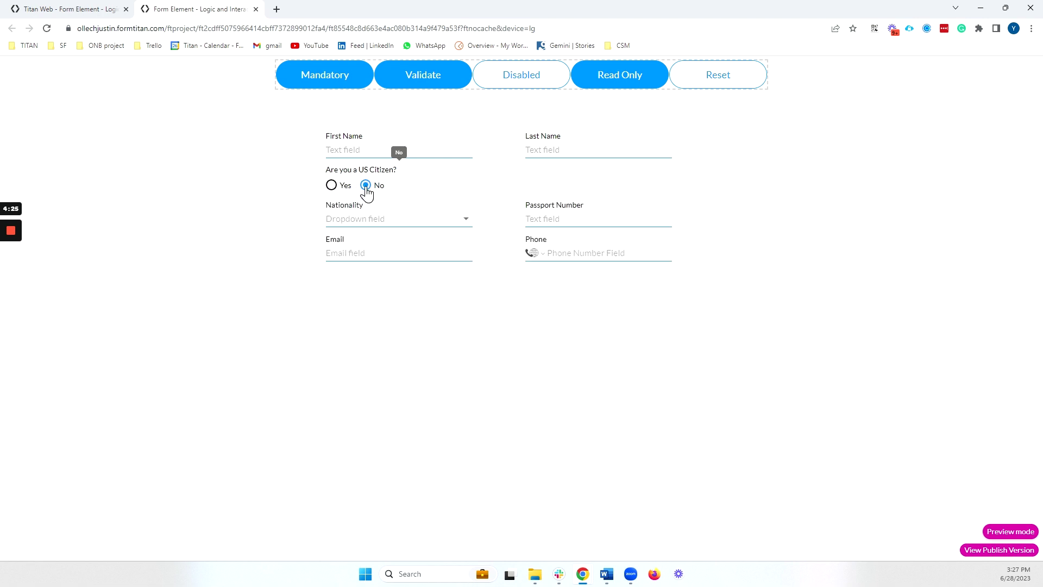
click(332, 185)
click(366, 186)
click(335, 187)
click(256, 10)
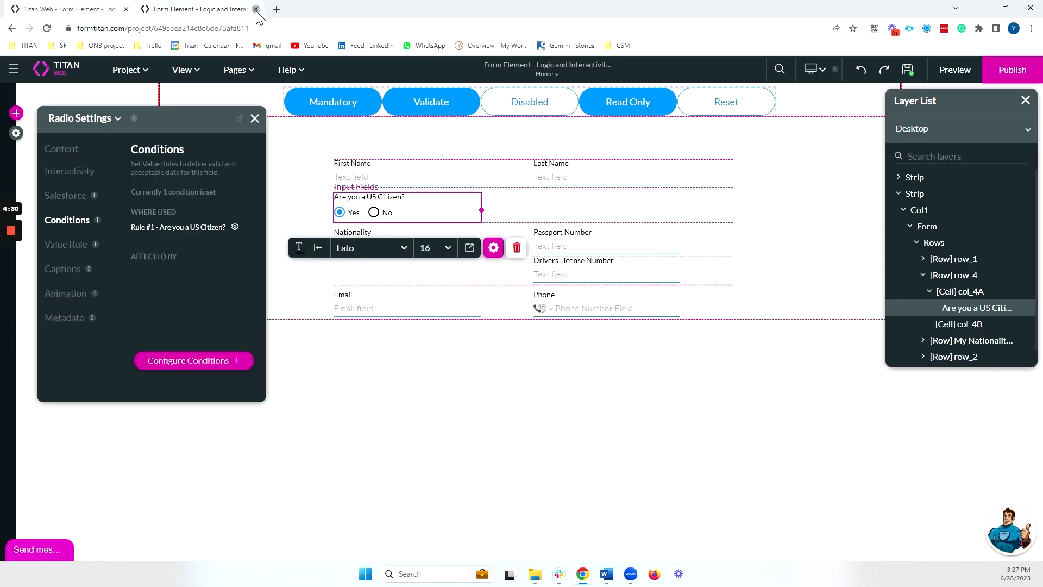
Delete the form row containing "Are you a US Citizen?" and close the form settings
click(740, 214)
click(744, 209)
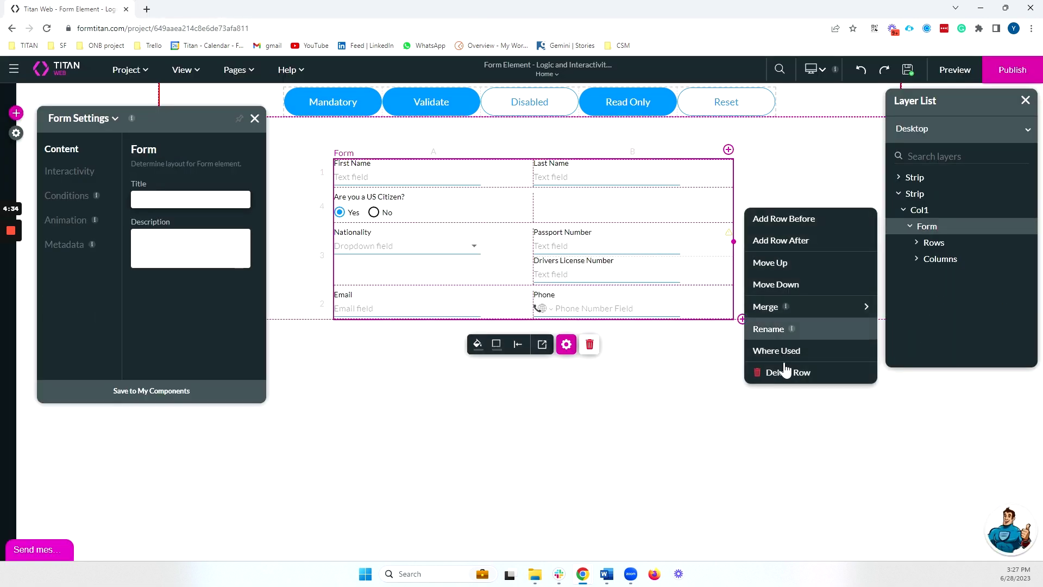
click(763, 373)
click(254, 119)
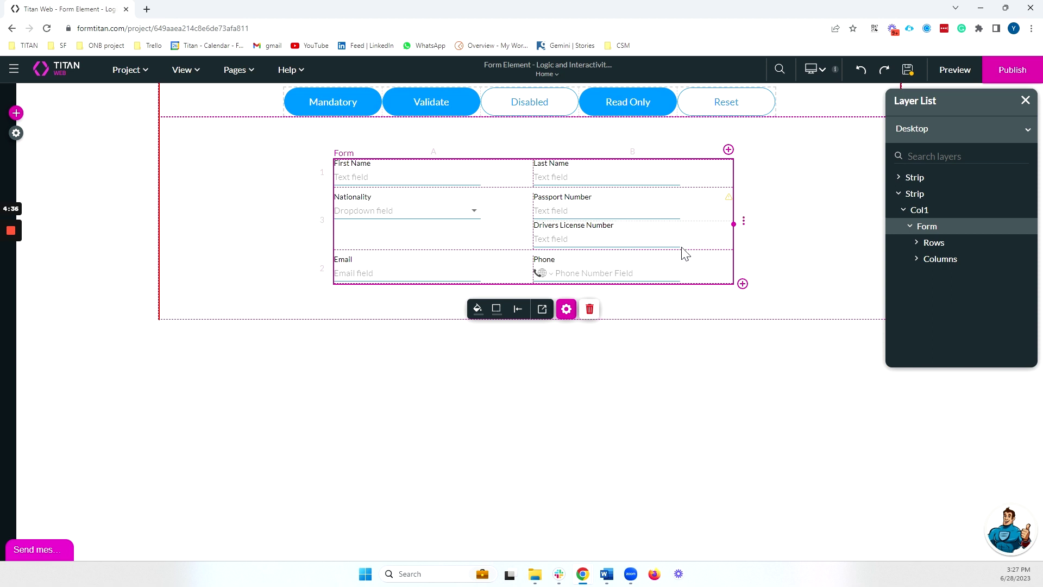
click(626, 244)
click(622, 214)
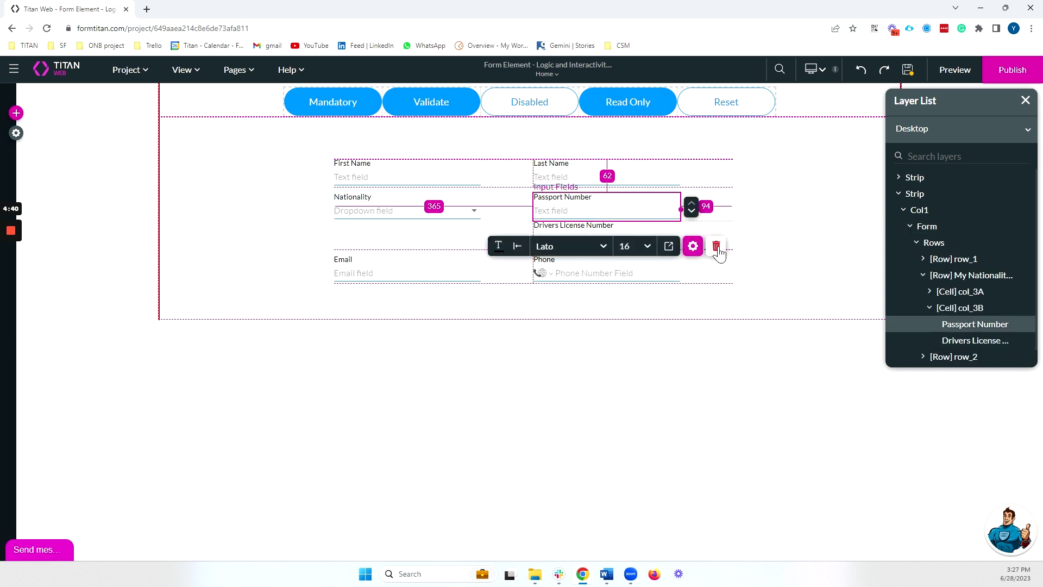
click(441, 240)
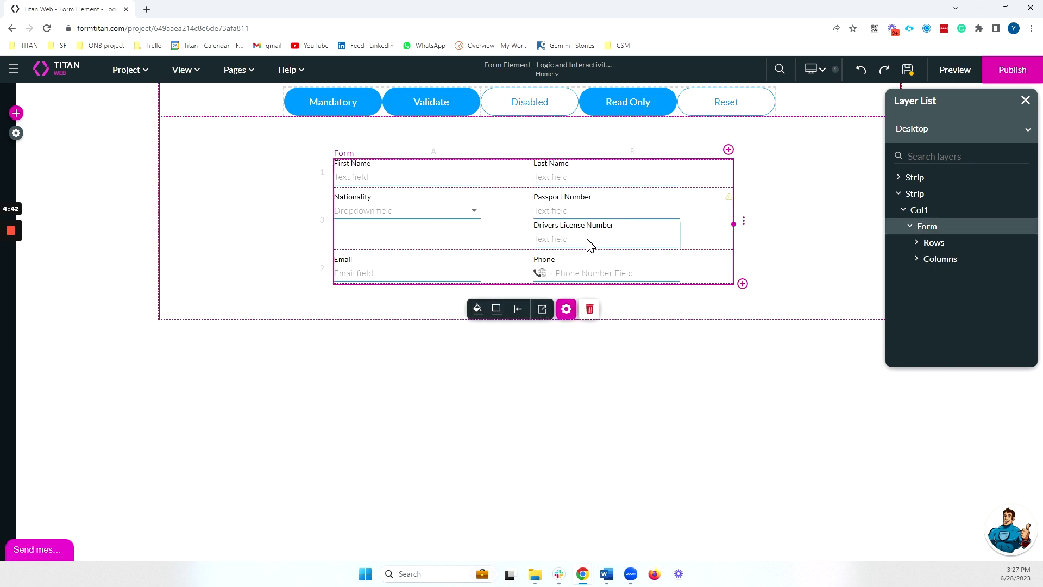
click(588, 239)
click(581, 203)
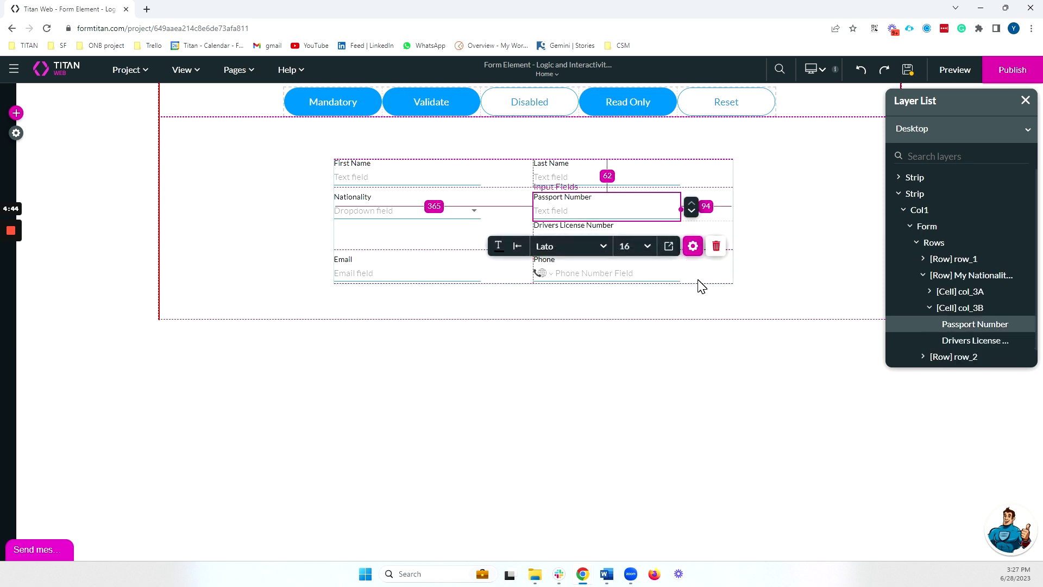
click(701, 286)
Add a row after the Nationality row and move the Drivers License Number field into it
mouse_move(729, 200)
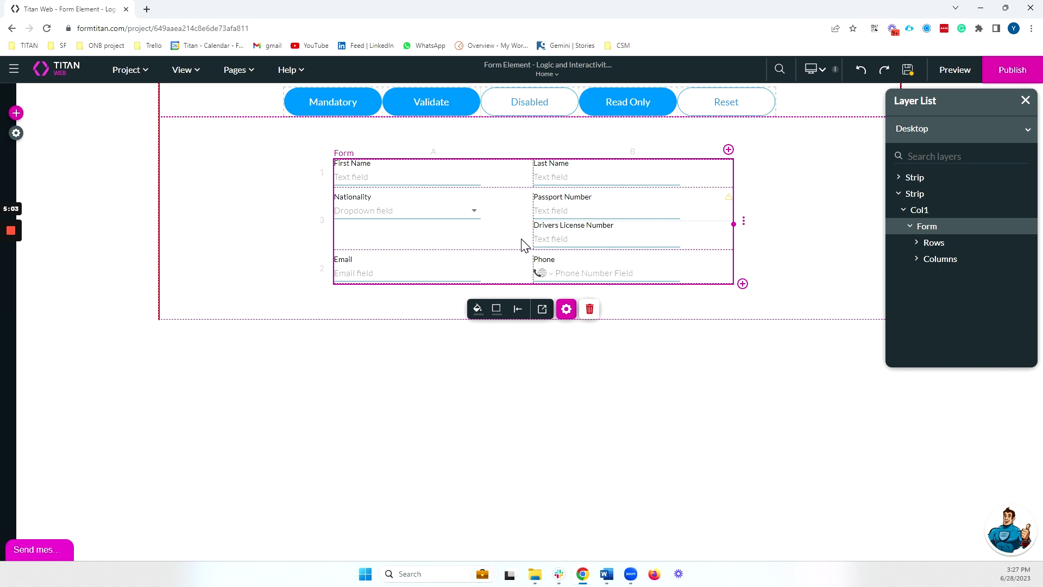
click(743, 221)
click(792, 254)
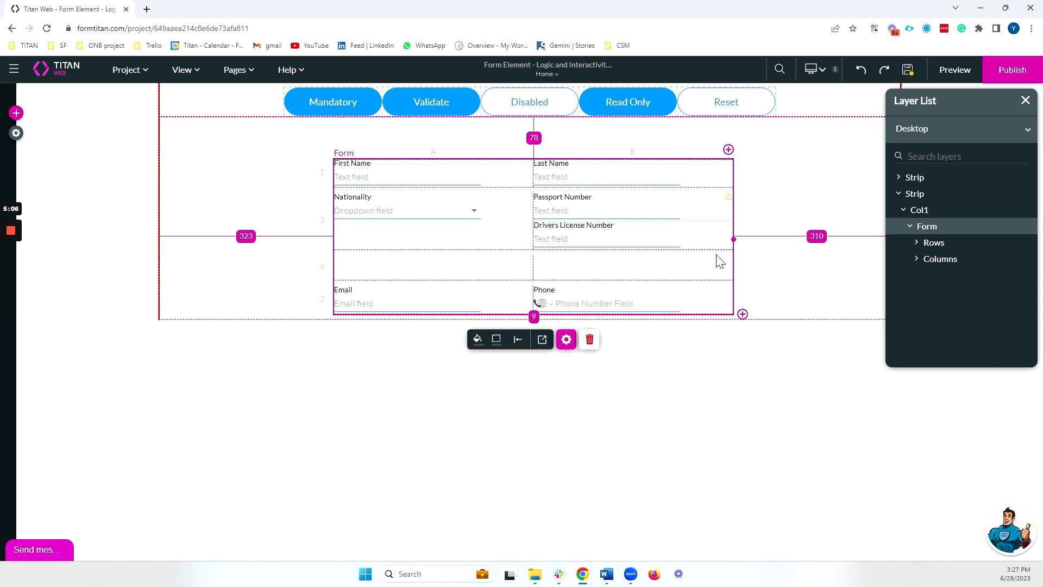
click(604, 239)
click(691, 239)
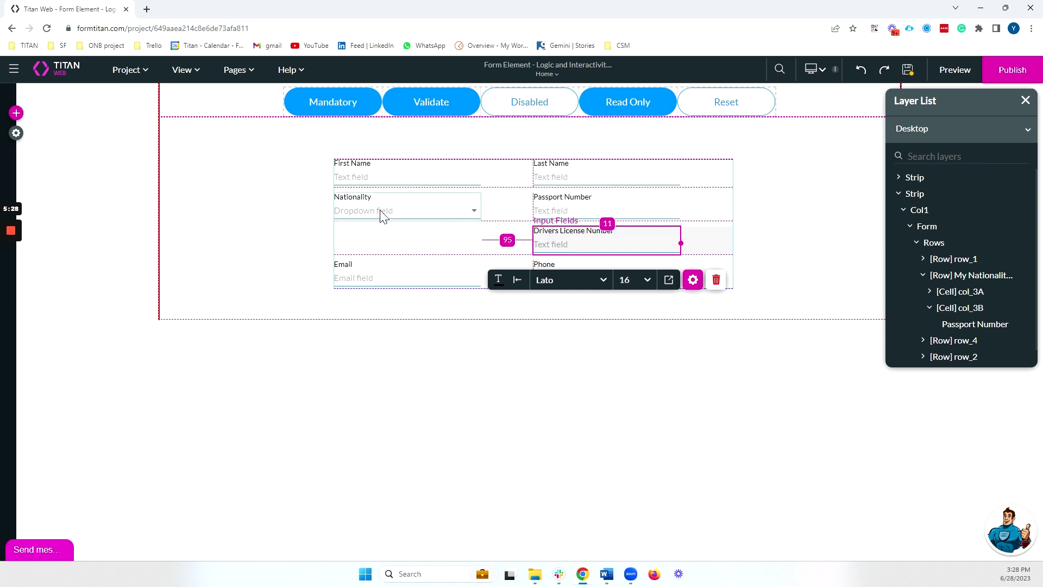
Move Drivers License Number back under Passport Number and delete the empty row beneath it
drag(604, 241, 716, 214)
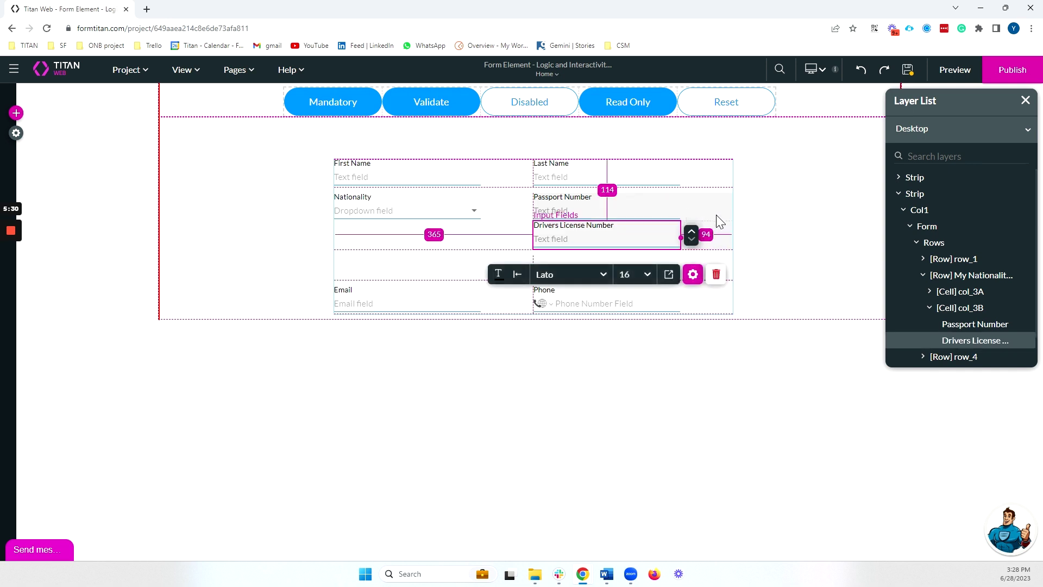
click(432, 263)
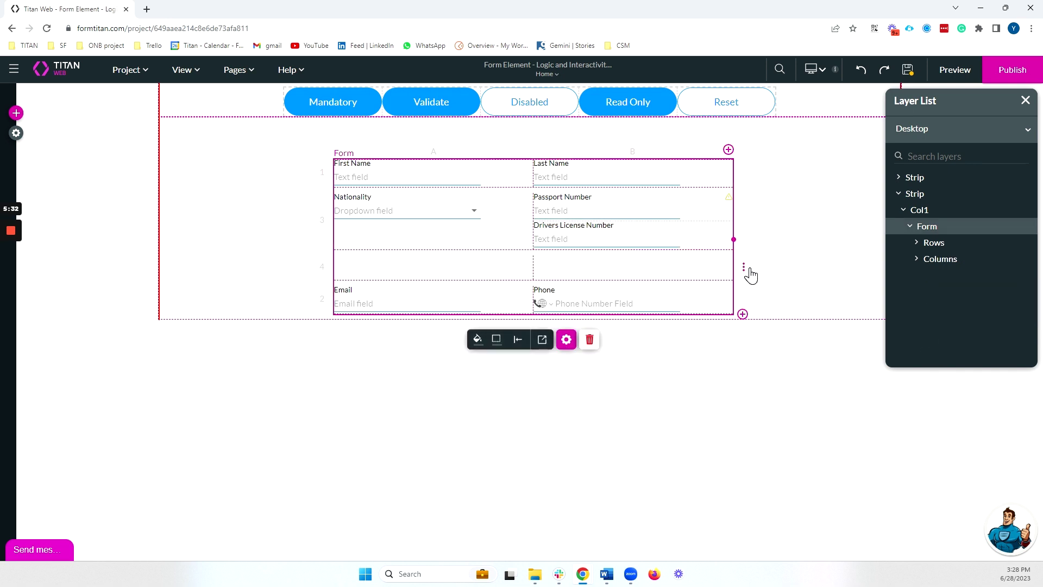
click(744, 267)
click(791, 432)
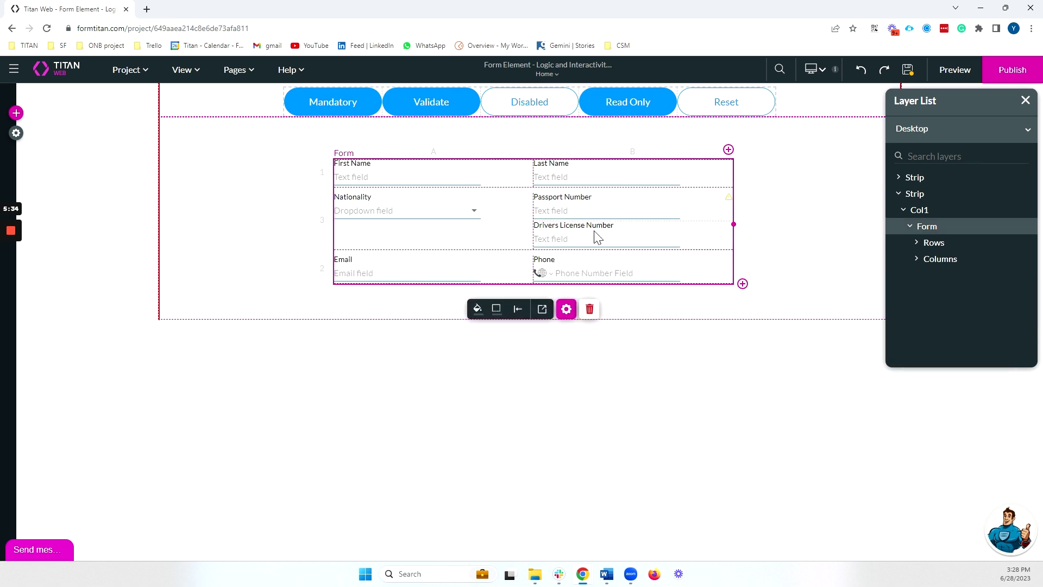
Open the condition flow configured for the Nationality dropdown
click(426, 217)
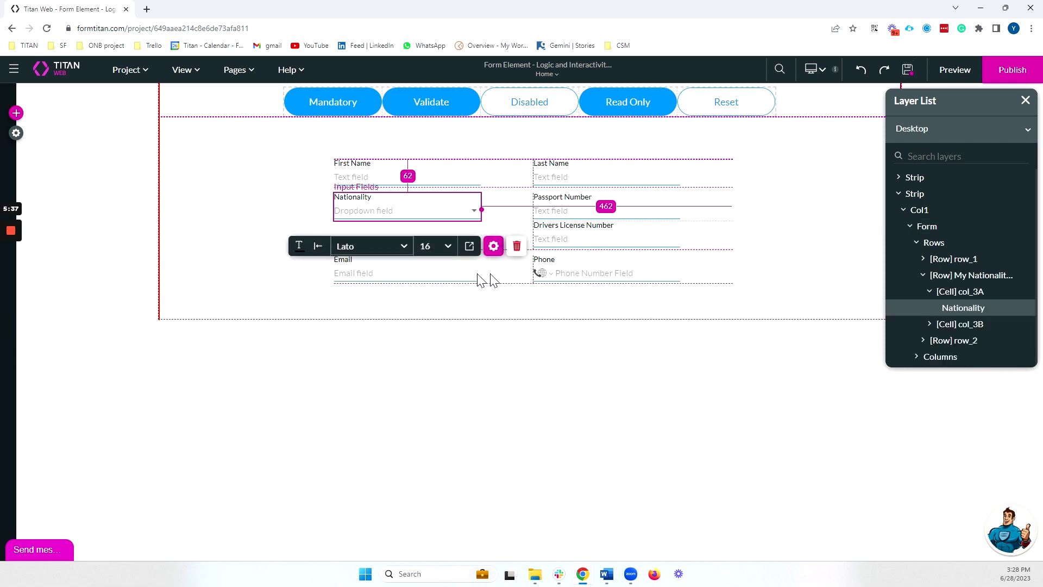
click(494, 245)
click(66, 220)
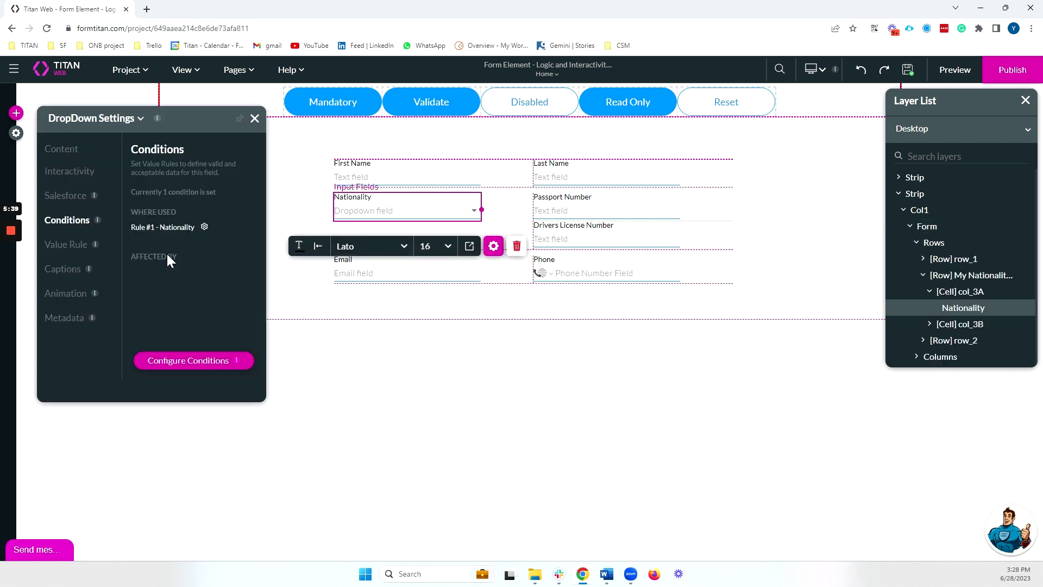
click(190, 362)
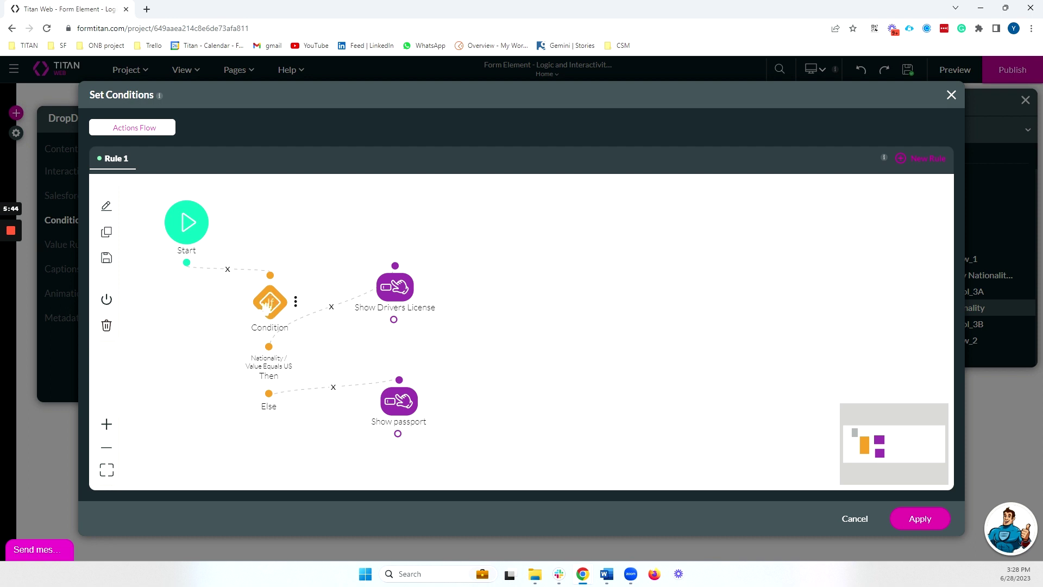
Inspect the Show Drivers License node with its affected elements filtered to those already set
double_click(401, 288)
click(452, 217)
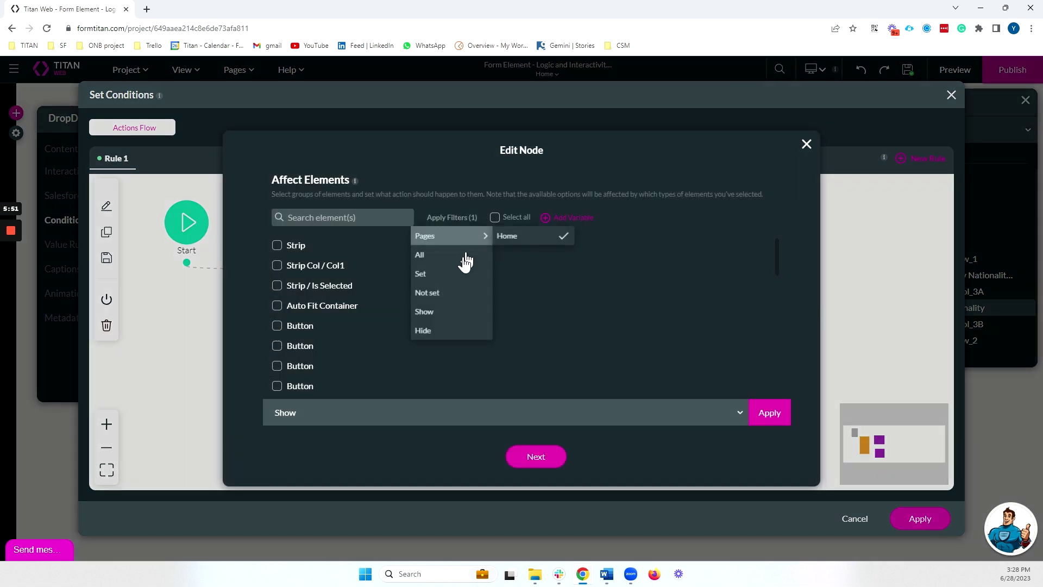
click(446, 278)
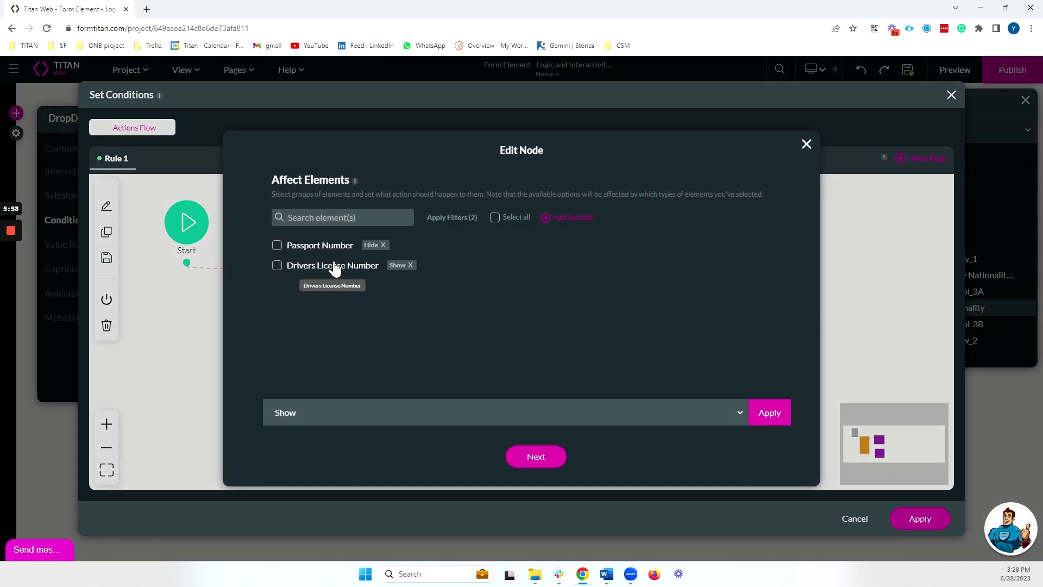
click(806, 145)
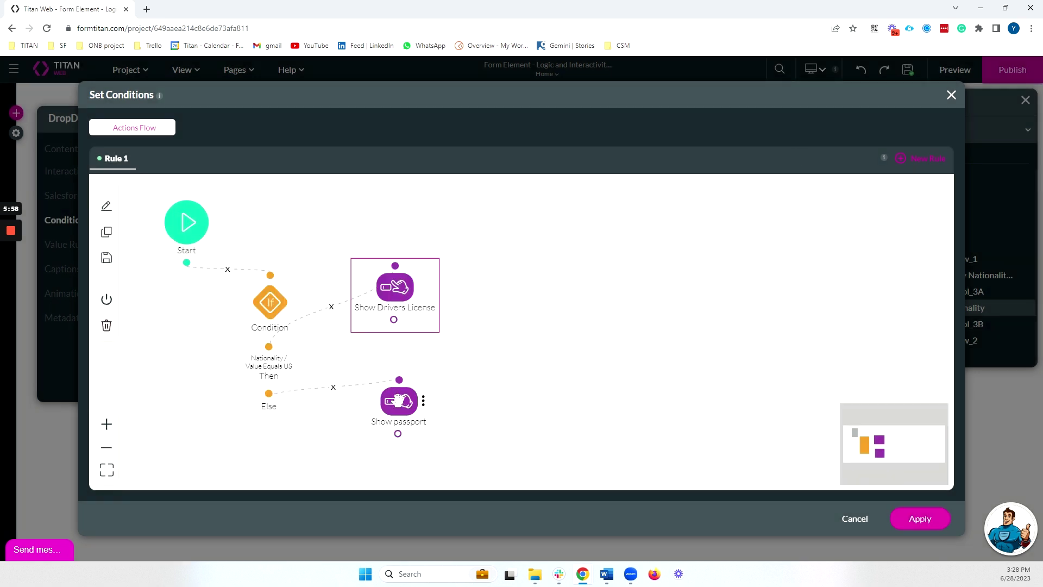
Inspect the Show passport node's set elements, and close the Nationality conditions without changes
double_click(399, 401)
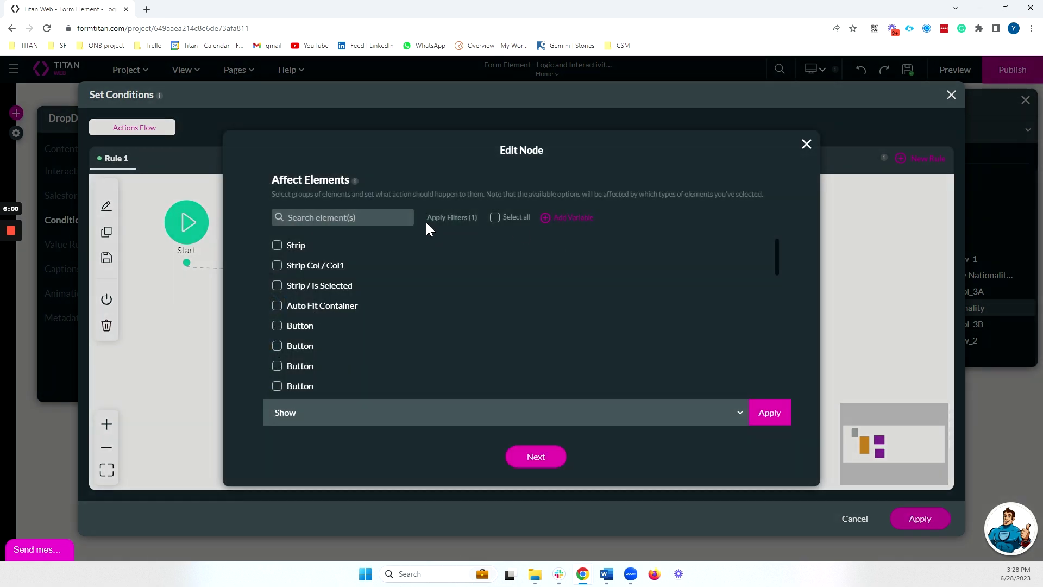
click(443, 217)
click(449, 294)
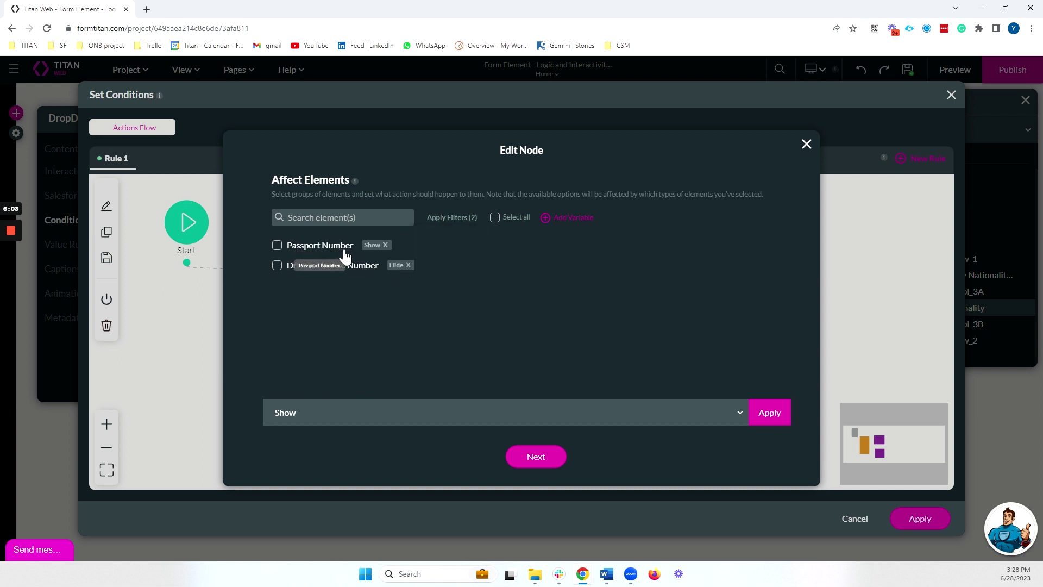
click(807, 144)
click(952, 95)
Preview the form and choose United States as the nationality to test the condition
click(955, 69)
click(463, 188)
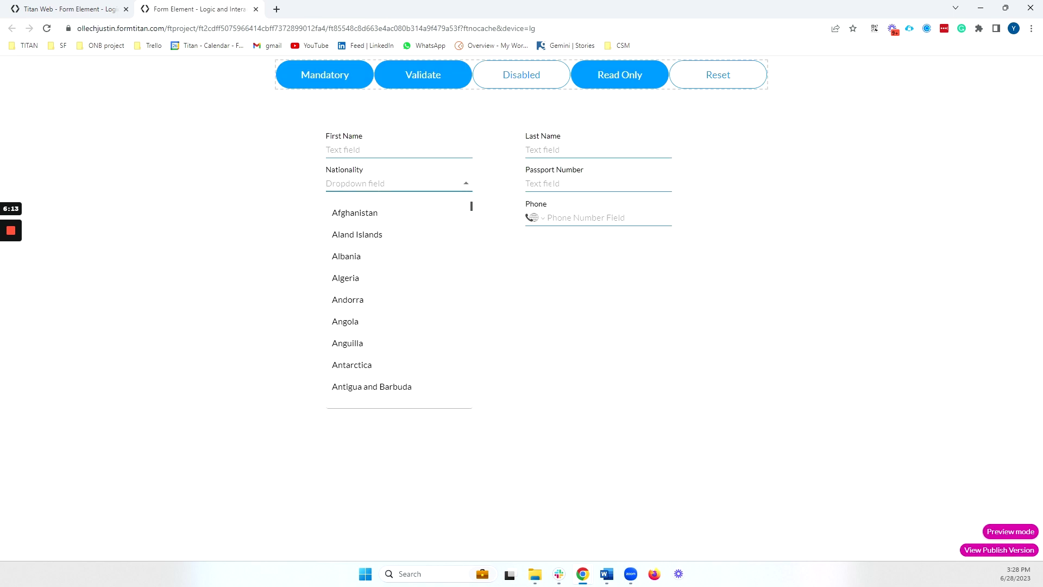
text(unite)
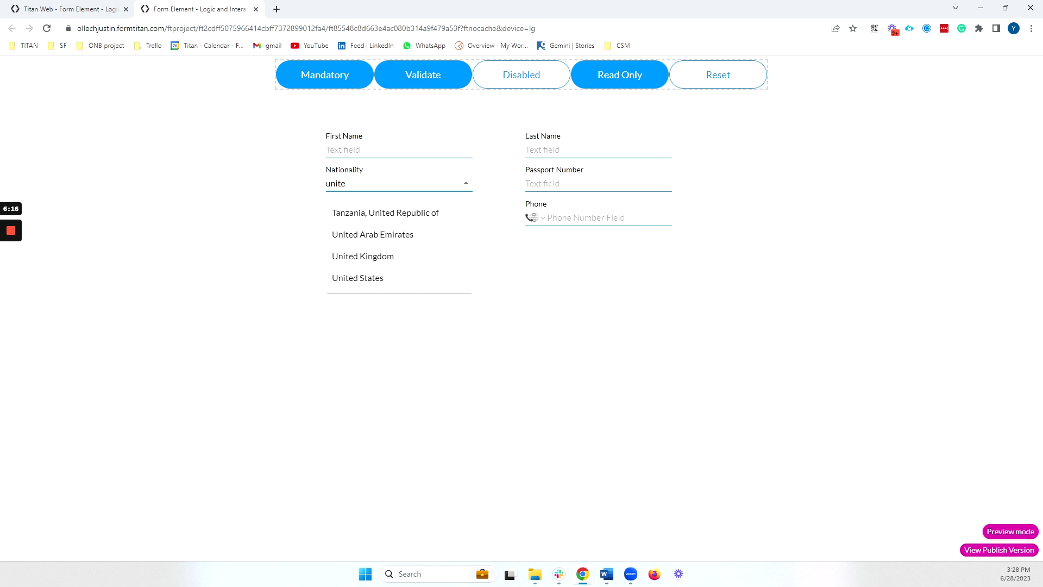
click(363, 277)
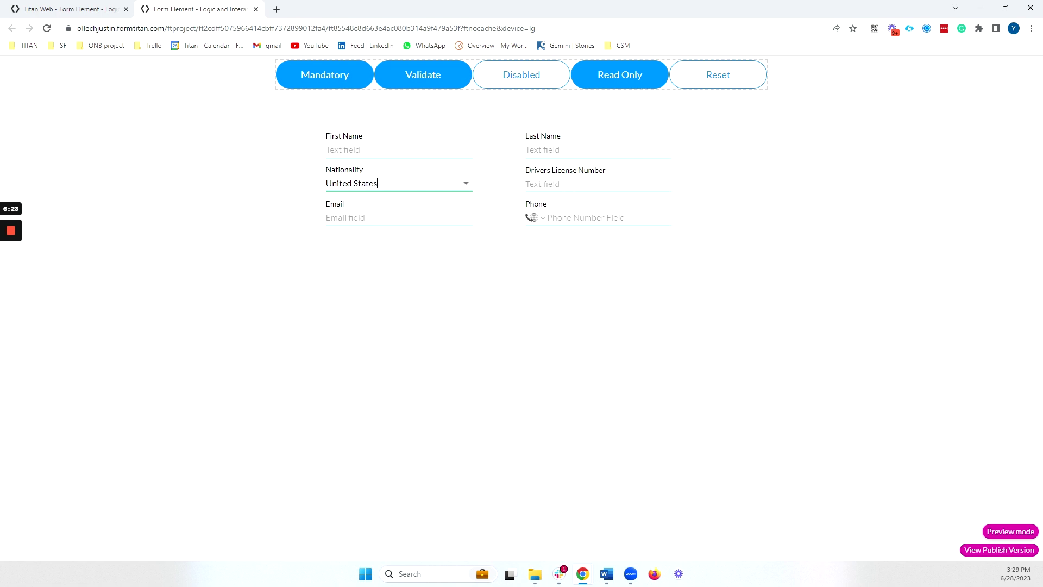
Test the nationality condition by choosing Turkey and United States again, and close the preview
click(464, 184)
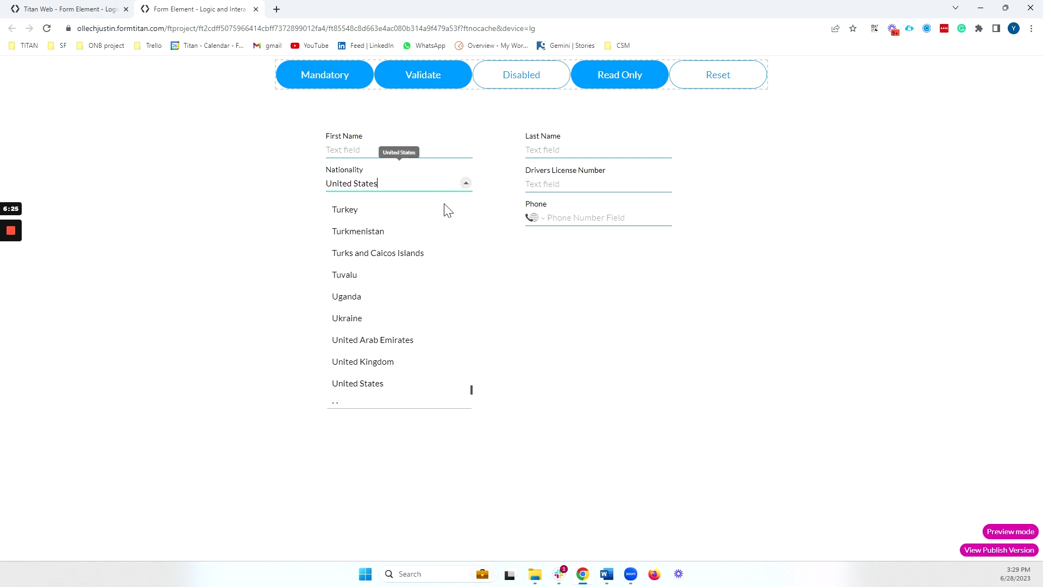
click(401, 211)
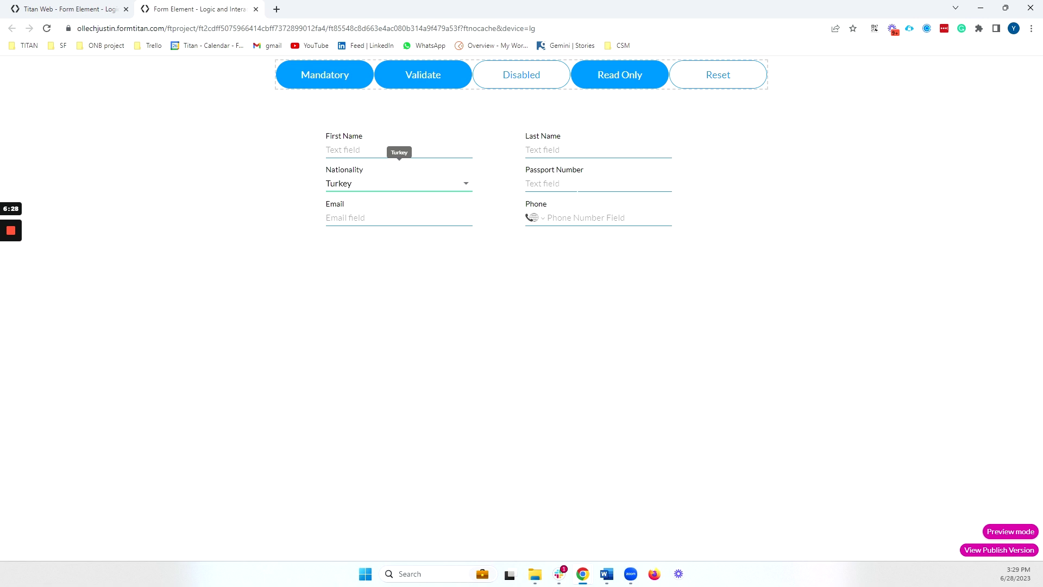
click(466, 185)
scroll(392, 340, down, 2)
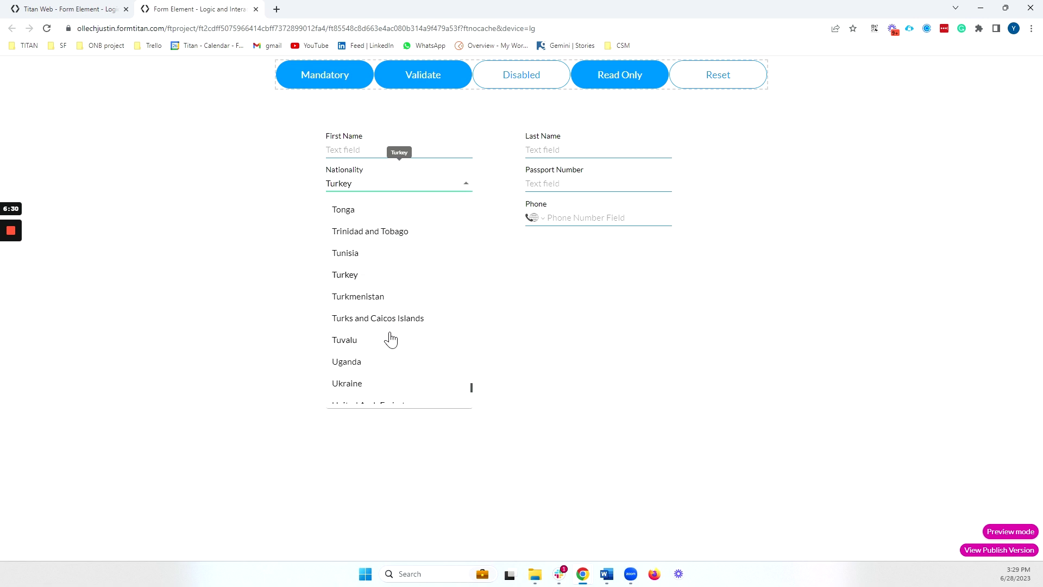
scroll(390, 348, down, 1)
click(389, 400)
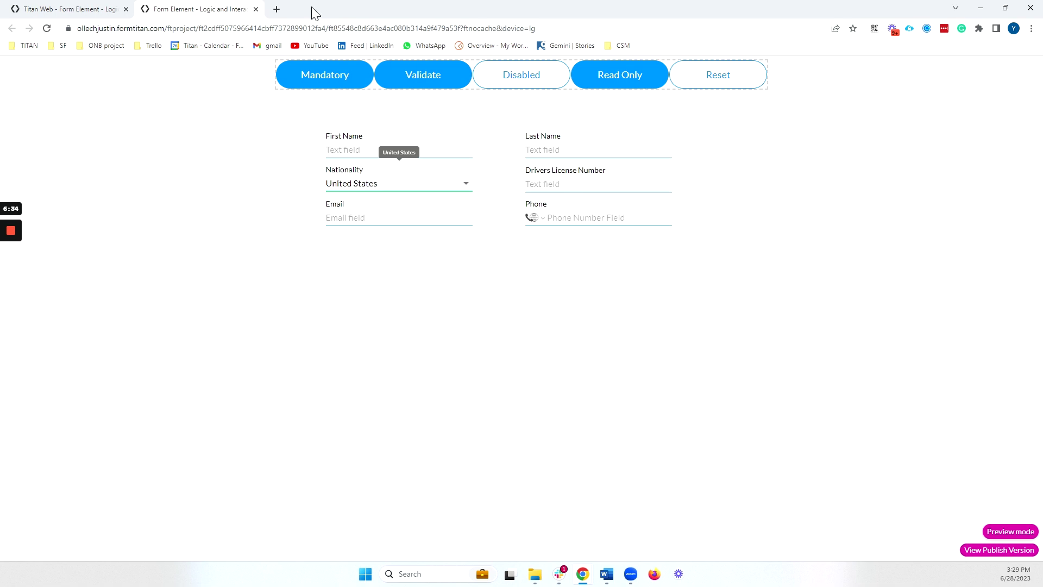
click(256, 9)
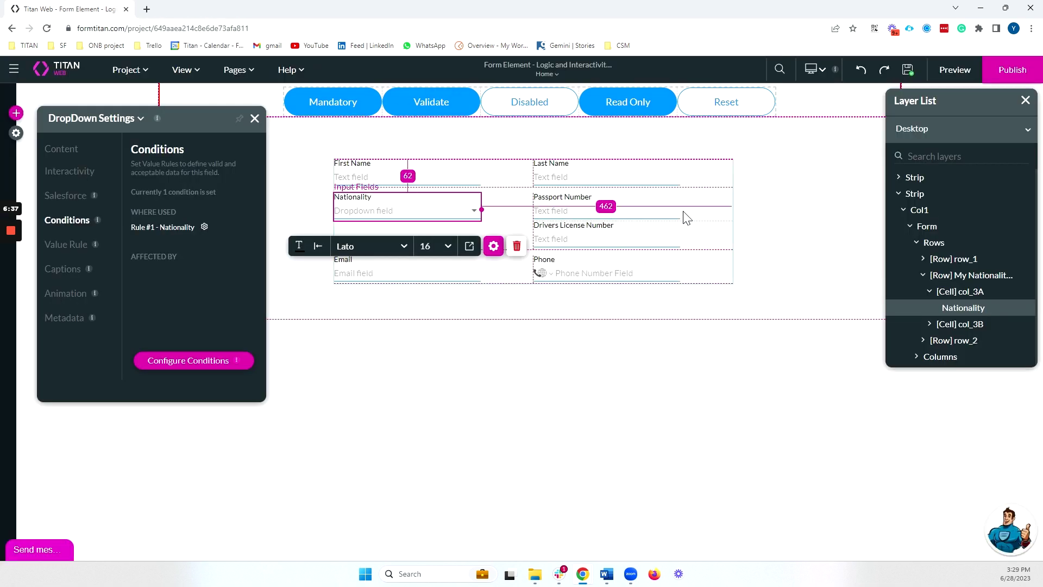
Close the Nationality dropdown's settings and turn on the page break in the whole form's interactivity settings
click(255, 118)
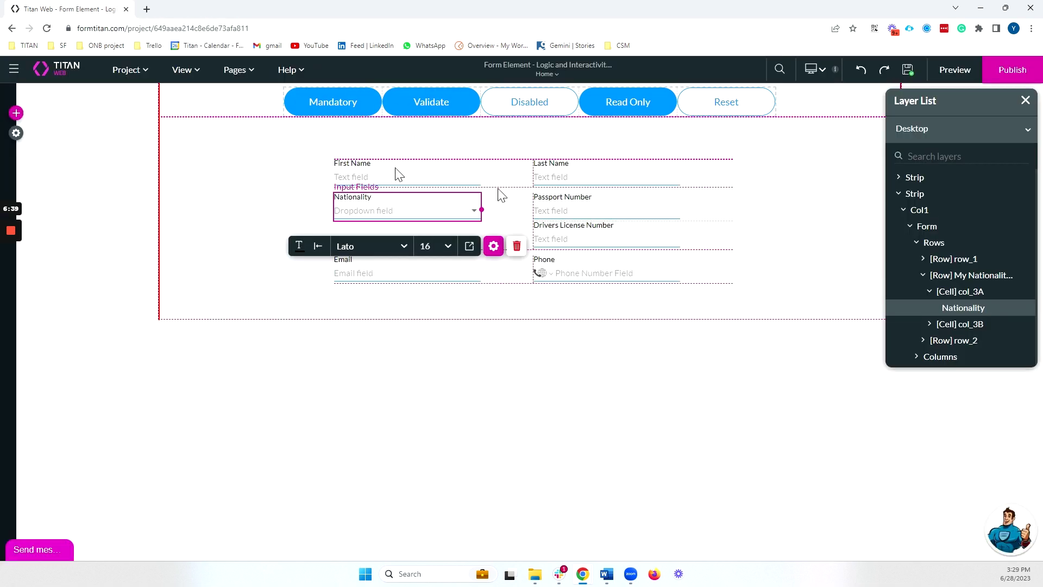
click(719, 235)
click(566, 309)
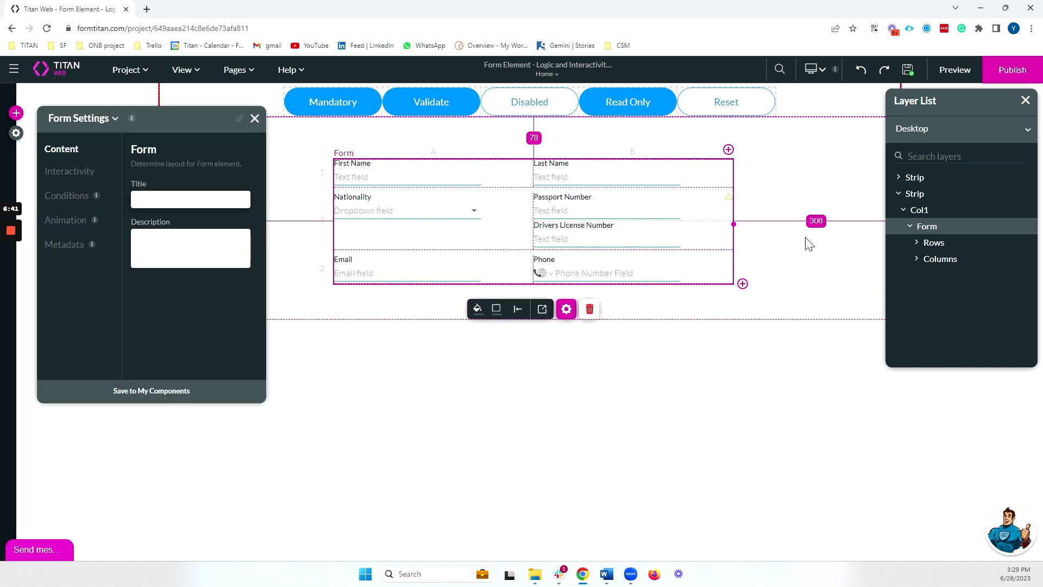
click(93, 172)
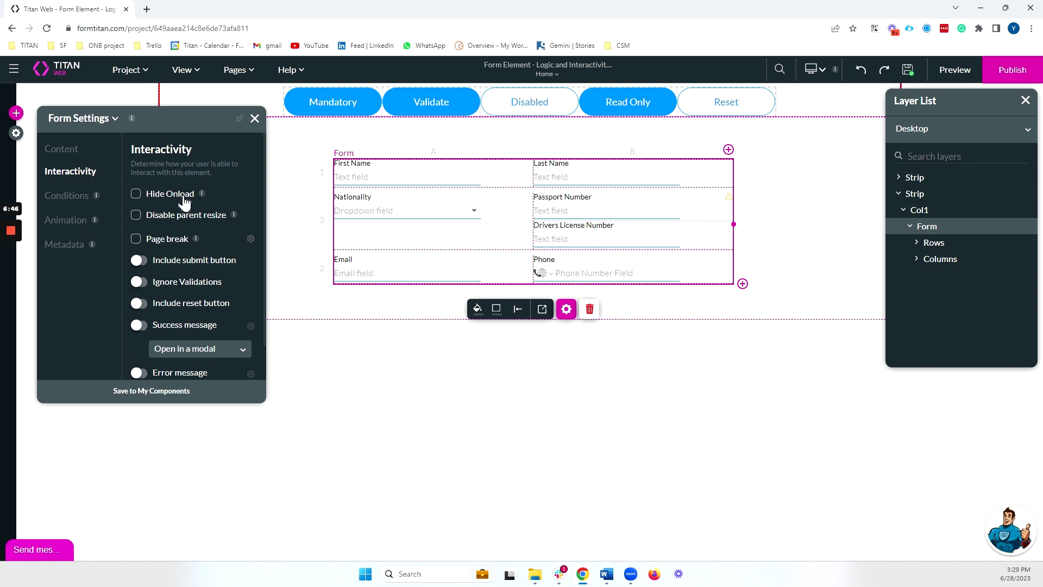
scroll(179, 192, down, 1)
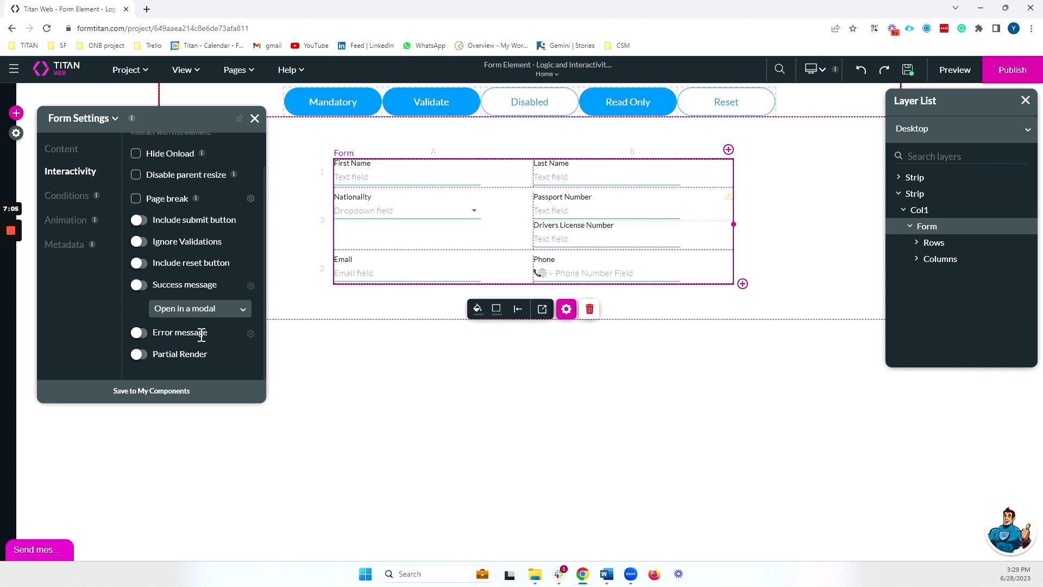
drag(158, 360, 183, 361)
click(136, 199)
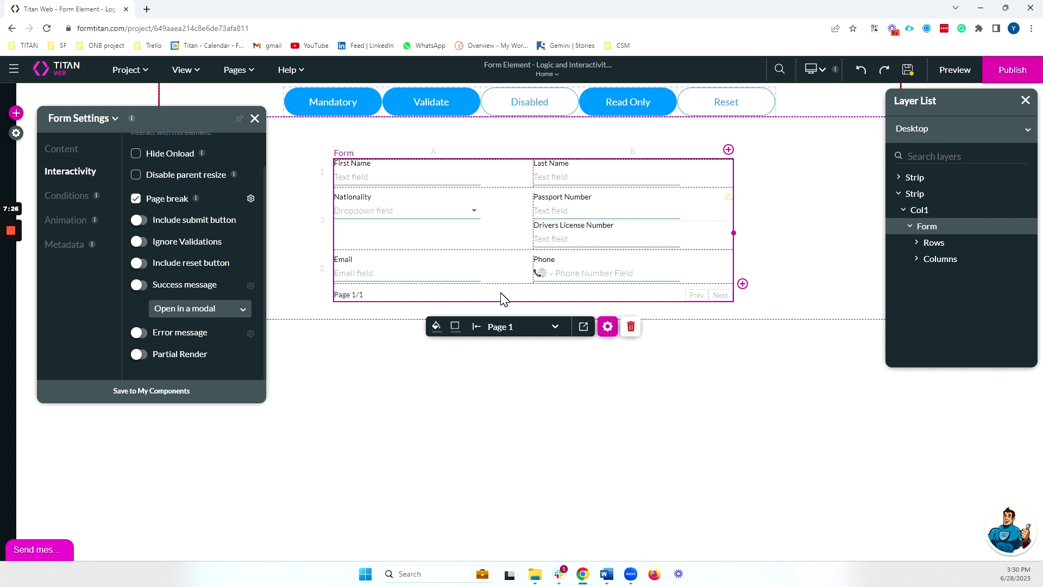
Add three empty rows to the form and set its page break to every 2 rows
click(741, 287)
click(251, 199)
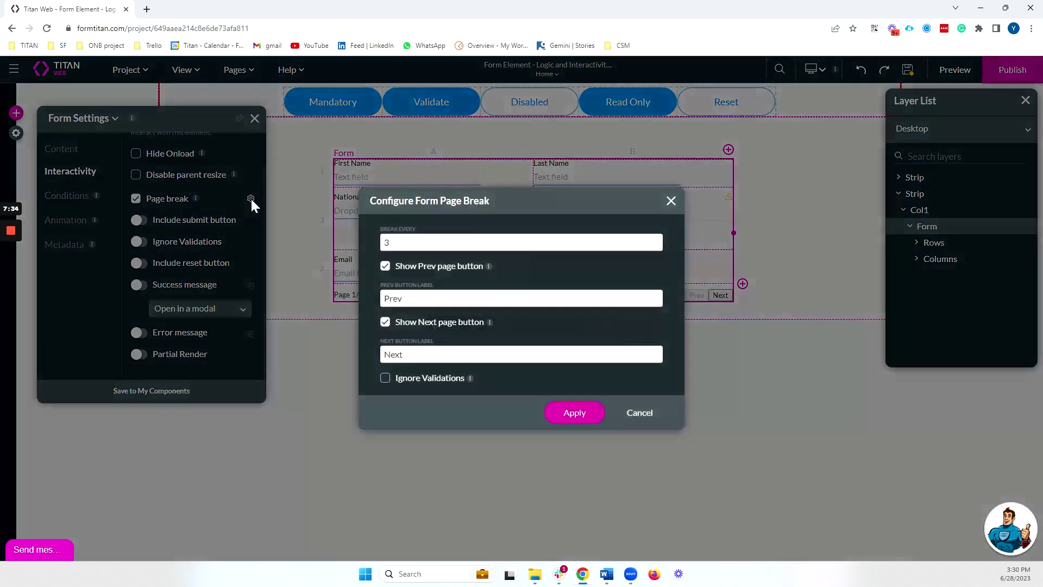
click(407, 233)
double_click(386, 243)
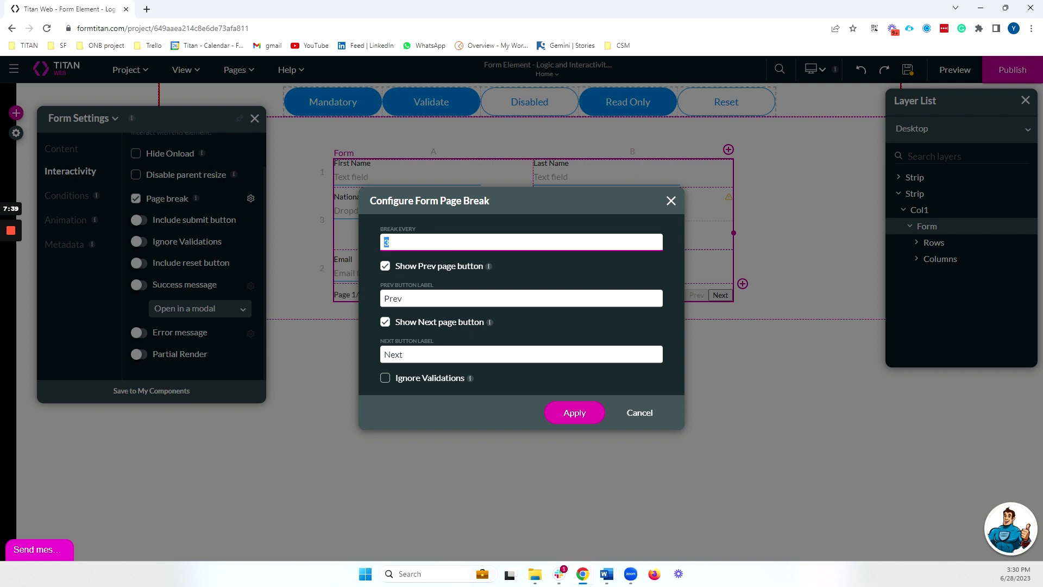
text(2)
click(576, 413)
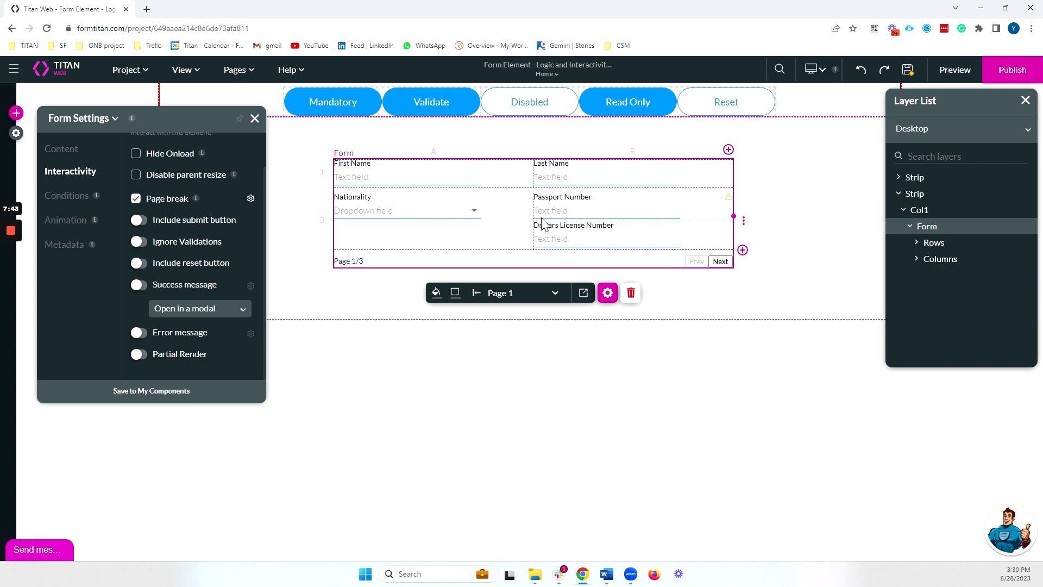
Page forward and back through the form, and check the page break configuration without changing it
click(722, 263)
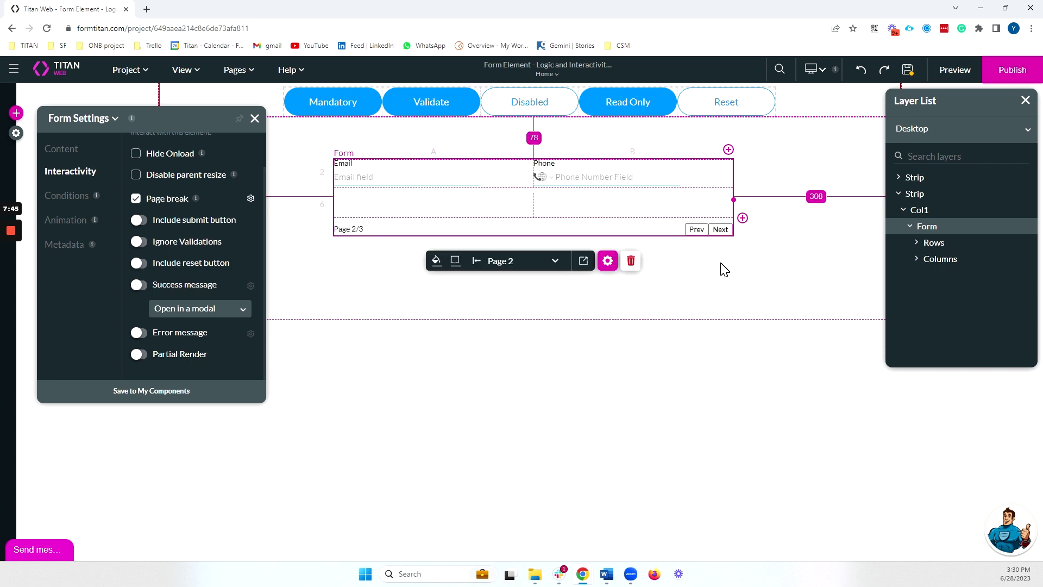
click(721, 227)
click(698, 226)
click(699, 227)
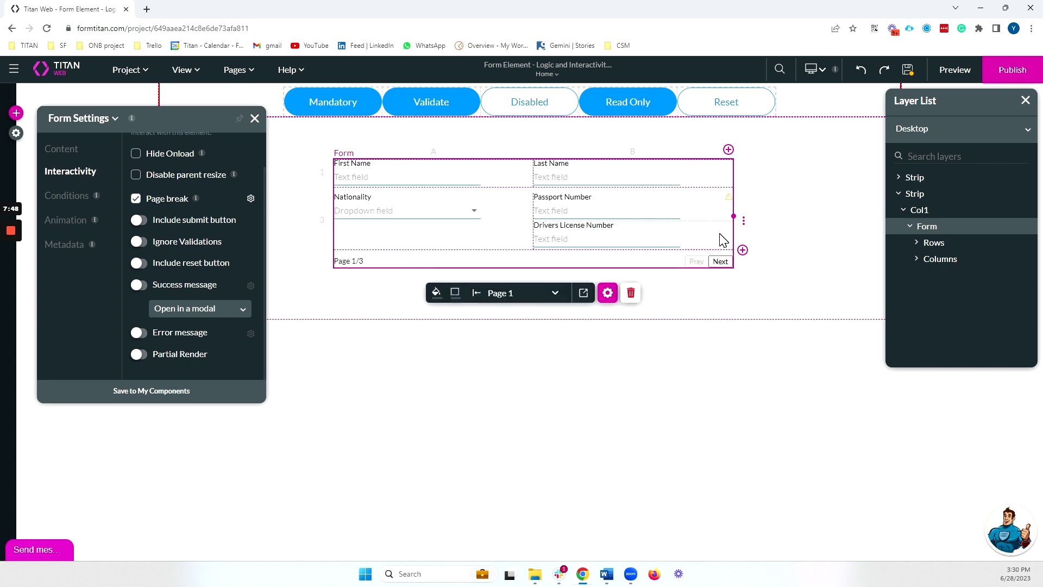
click(251, 199)
click(671, 200)
Turn off the form's page break, and temporarily include a submit button to view its empty action flow
click(136, 198)
click(139, 220)
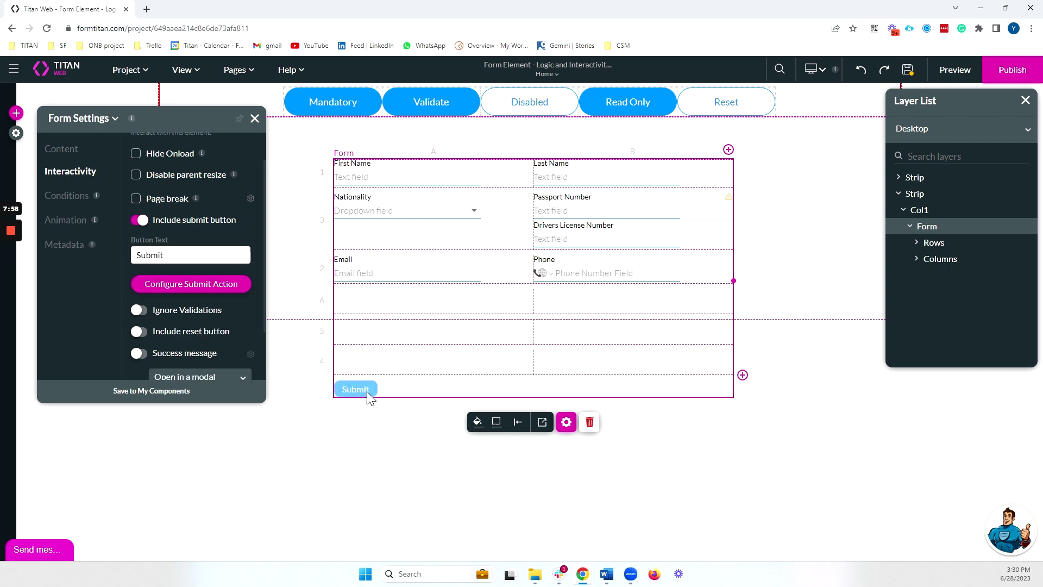
click(172, 286)
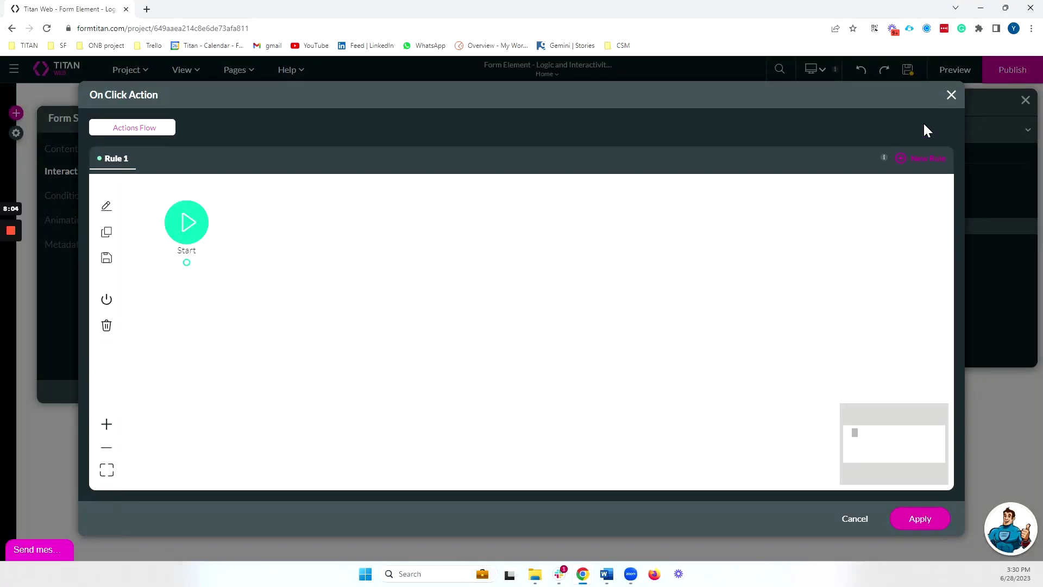
click(951, 96)
click(237, 218)
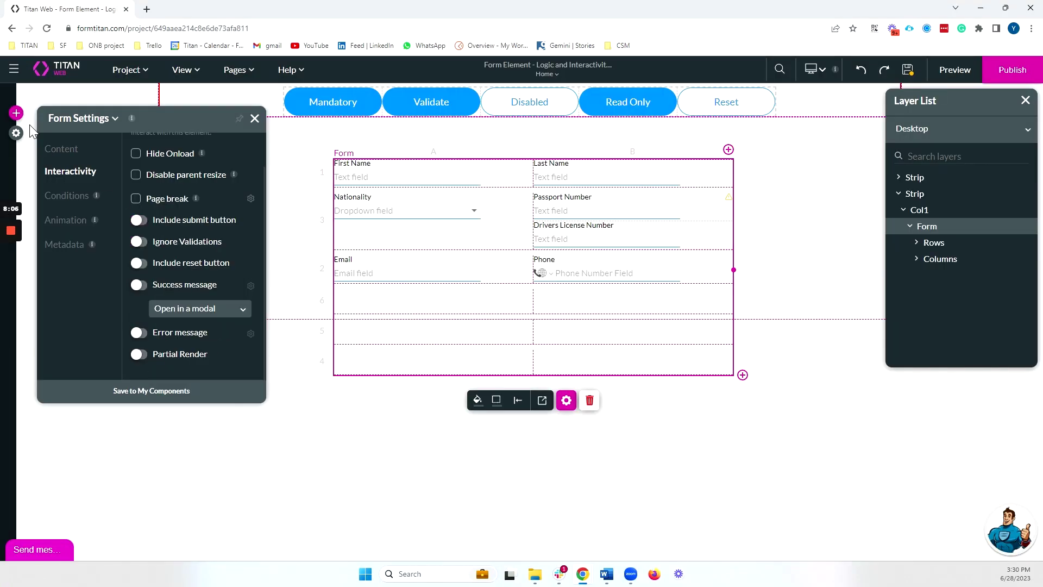
Place a Primary button in the first empty form row under Email, and delete it again
mouse_move(35, 158)
drag(88, 133, 397, 320)
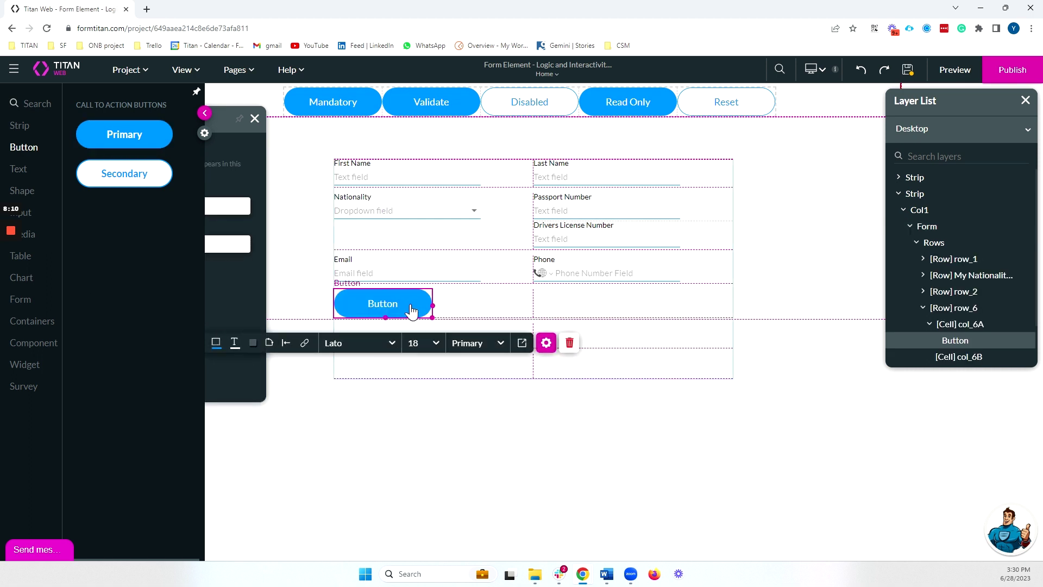
click(569, 344)
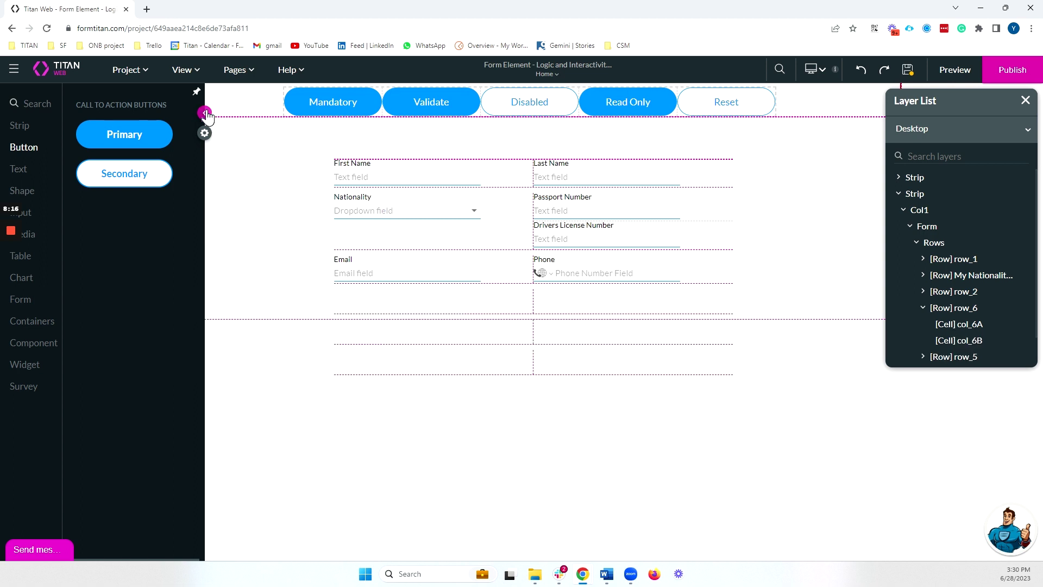
click(205, 114)
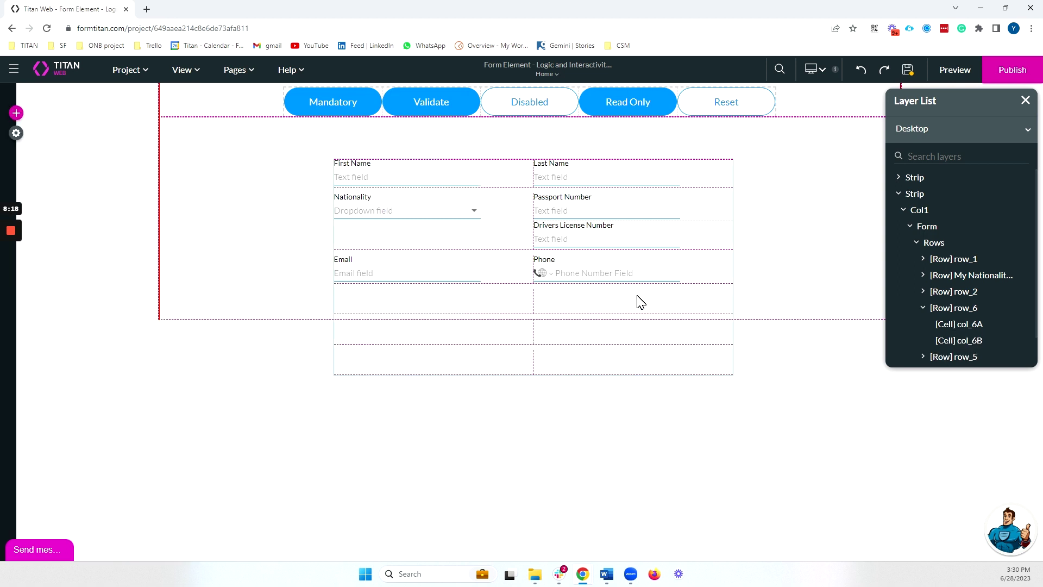
Start adding a Form Interactivity node after Start in the Mandatory button's on-click action flow
click(334, 102)
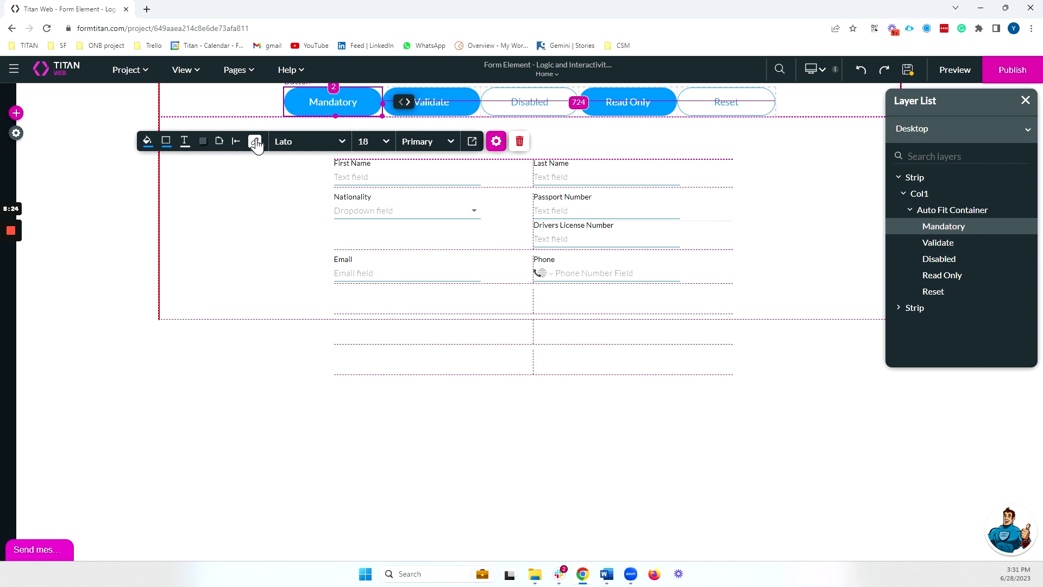
click(255, 142)
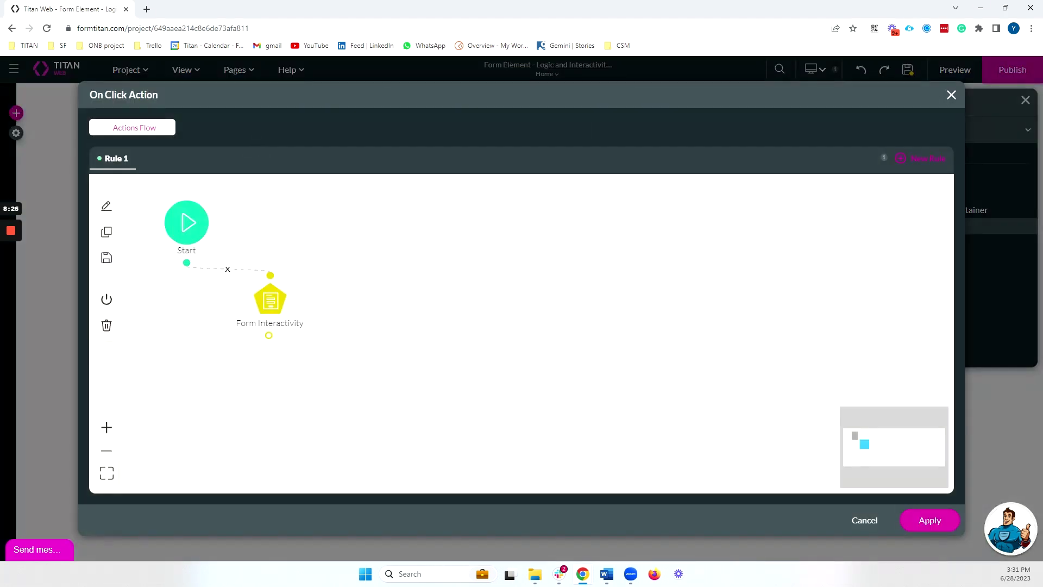
click(189, 264)
click(345, 224)
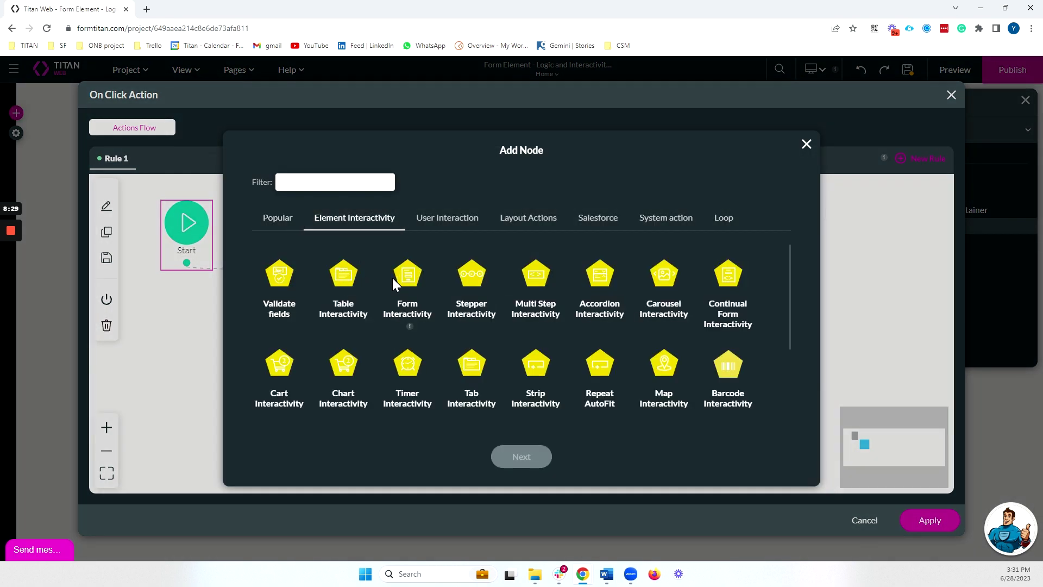
click(408, 275)
click(521, 456)
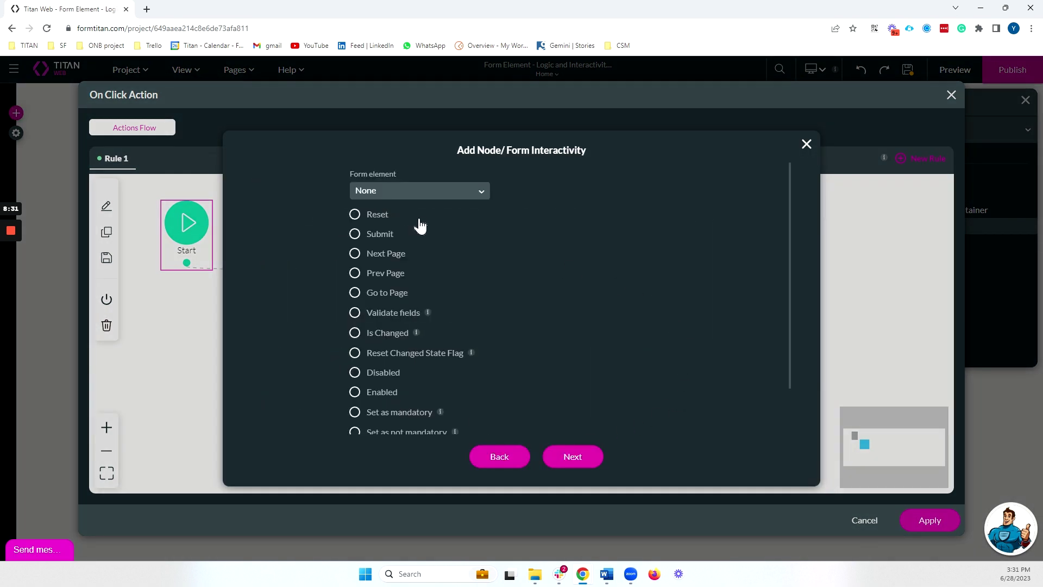
Examine the form element choices and the Form Interactivity options from Reset to Editable Form, and close the action flow without changes
click(481, 191)
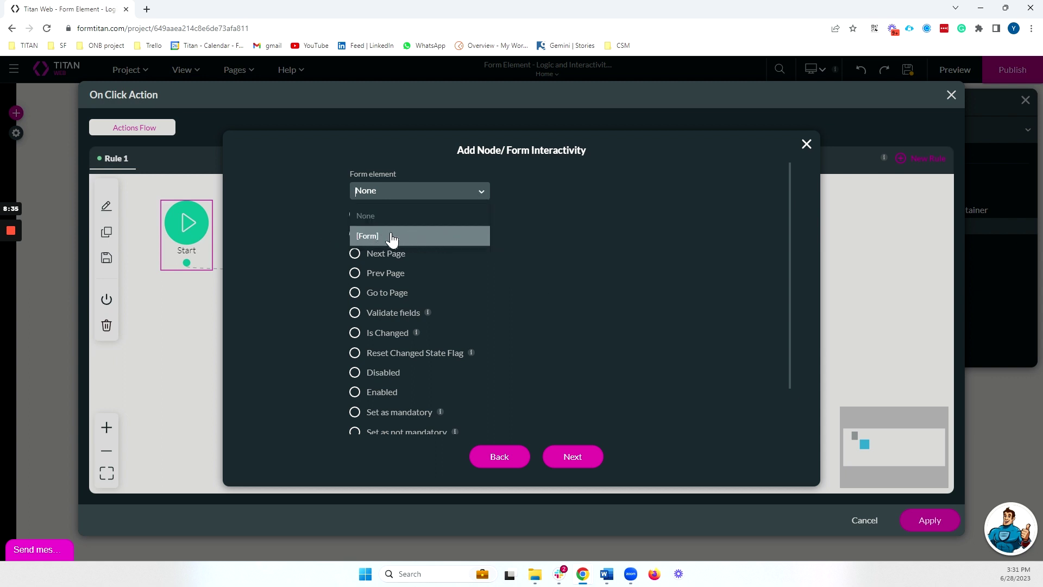
click(558, 228)
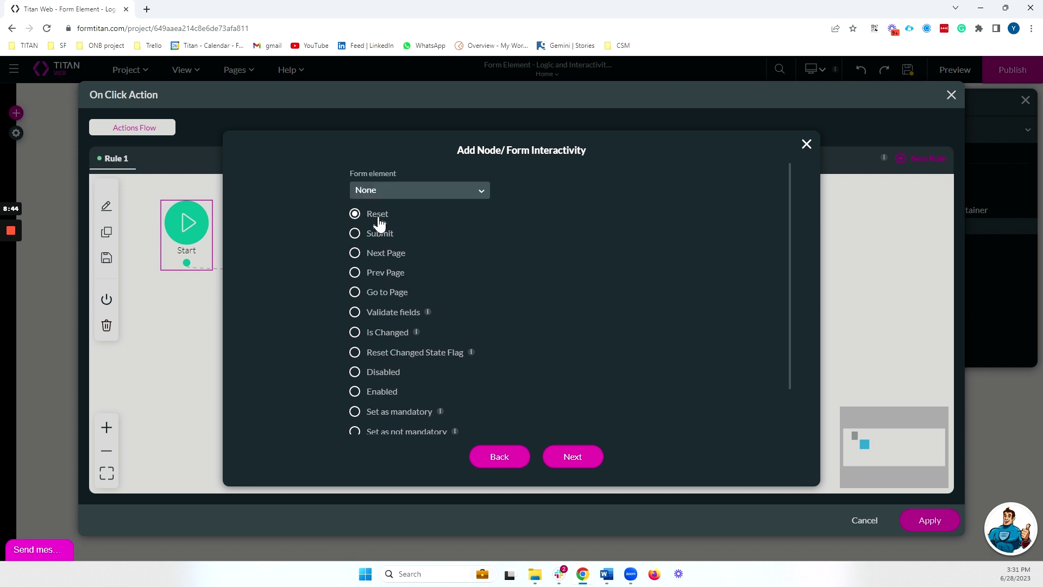
click(386, 237)
click(404, 253)
scroll(399, 239, down, 1)
click(396, 222)
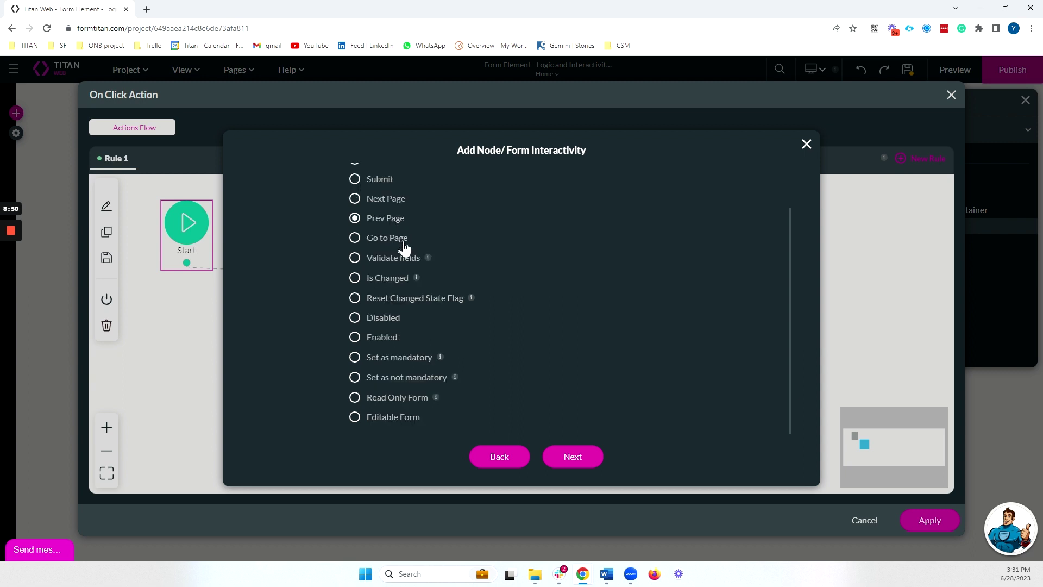
click(404, 247)
click(370, 264)
click(382, 280)
click(380, 326)
click(396, 342)
click(391, 322)
click(391, 339)
click(408, 361)
click(408, 380)
click(400, 404)
click(396, 421)
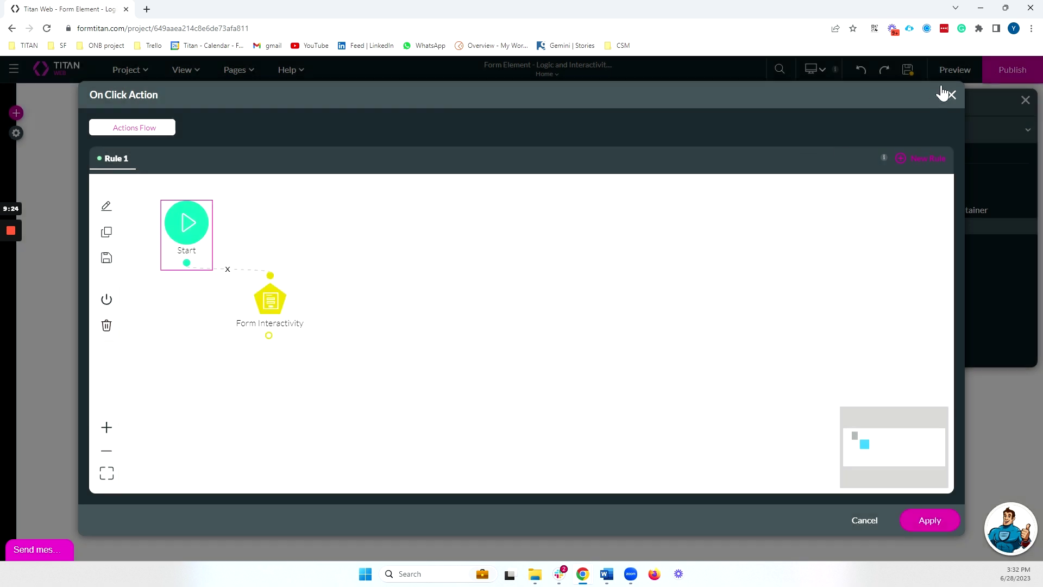
click(951, 95)
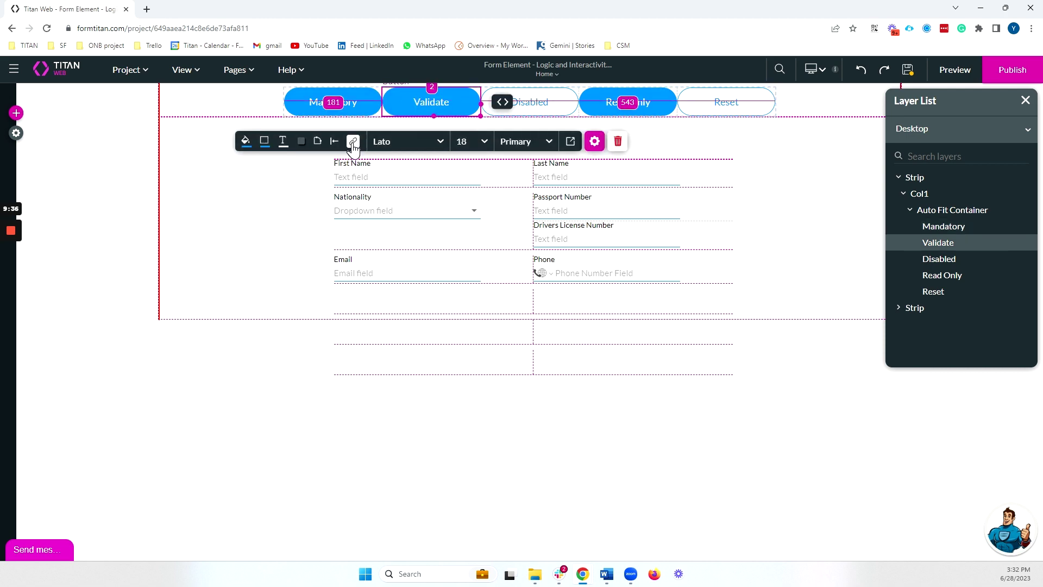
Inspect the Validate button's on-click flow with its On Valid and On InValid message nodes, and close it
click(353, 142)
drag(340, 367, 402, 410)
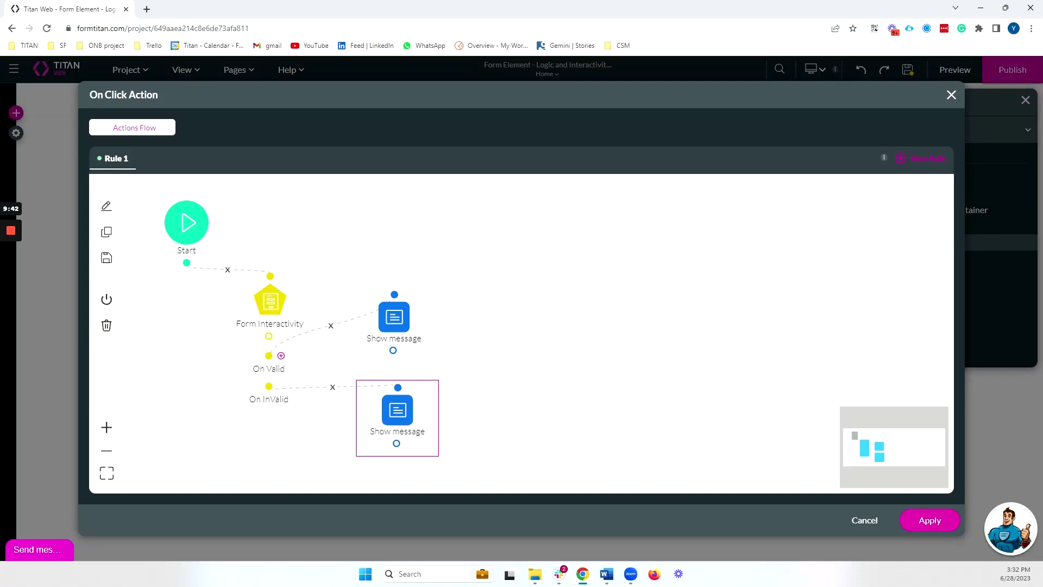
mouse_move(400, 311)
mouse_move(395, 401)
click(951, 95)
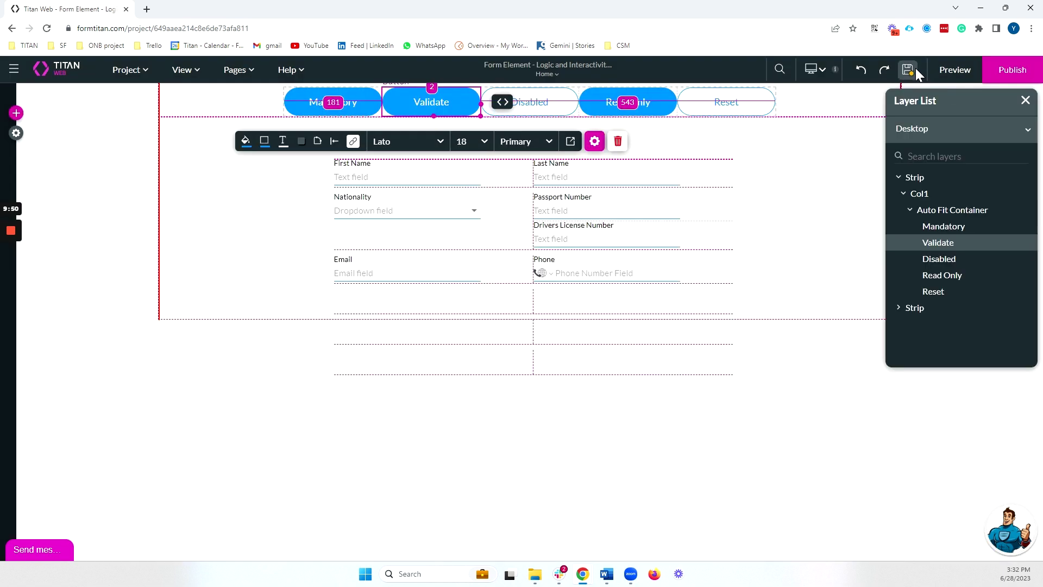
Preview the form, make its fields mandatory, validate it while empty, and dismiss the message
click(955, 71)
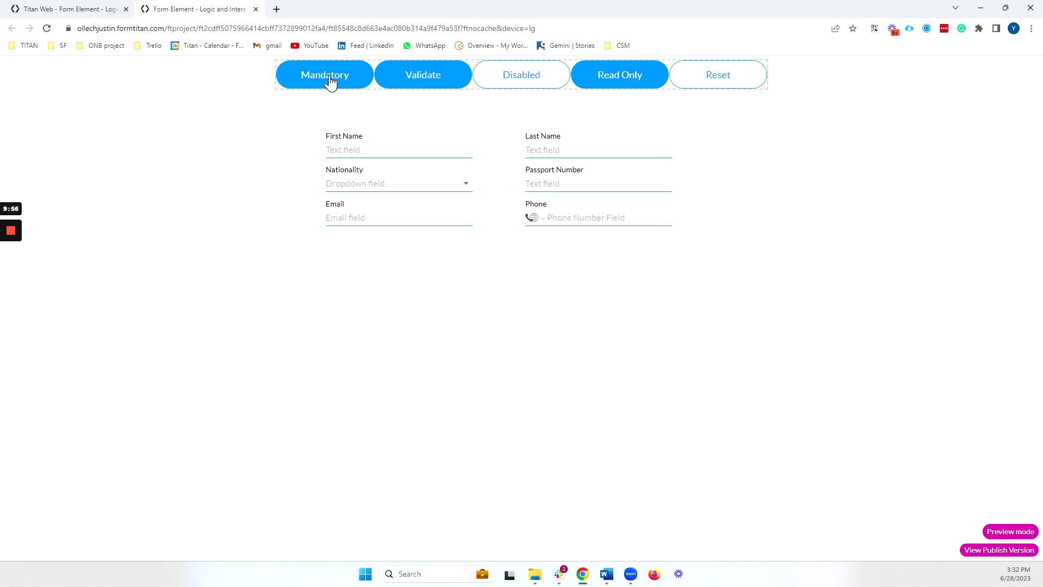
click(331, 81)
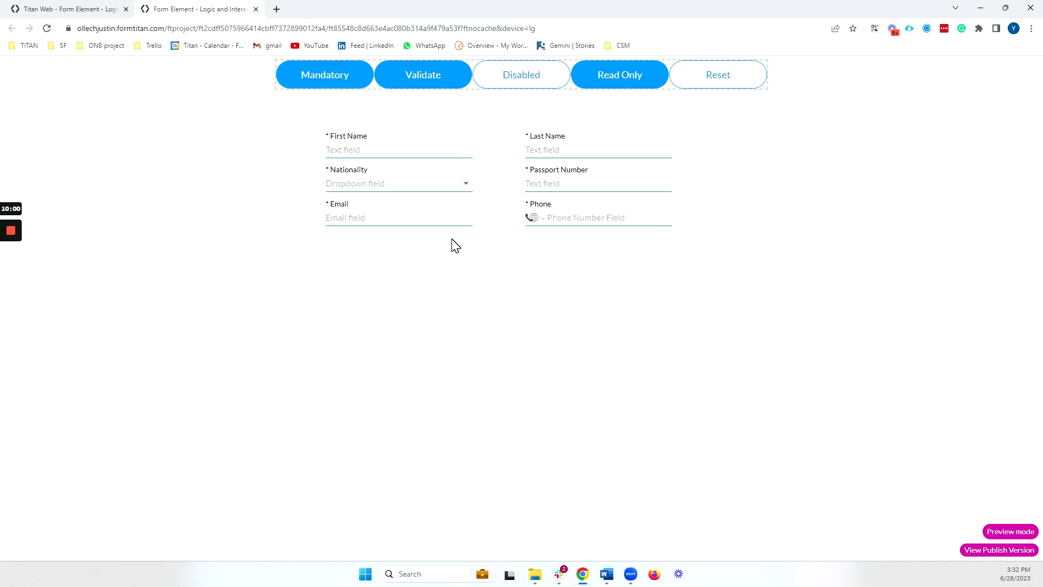
click(412, 83)
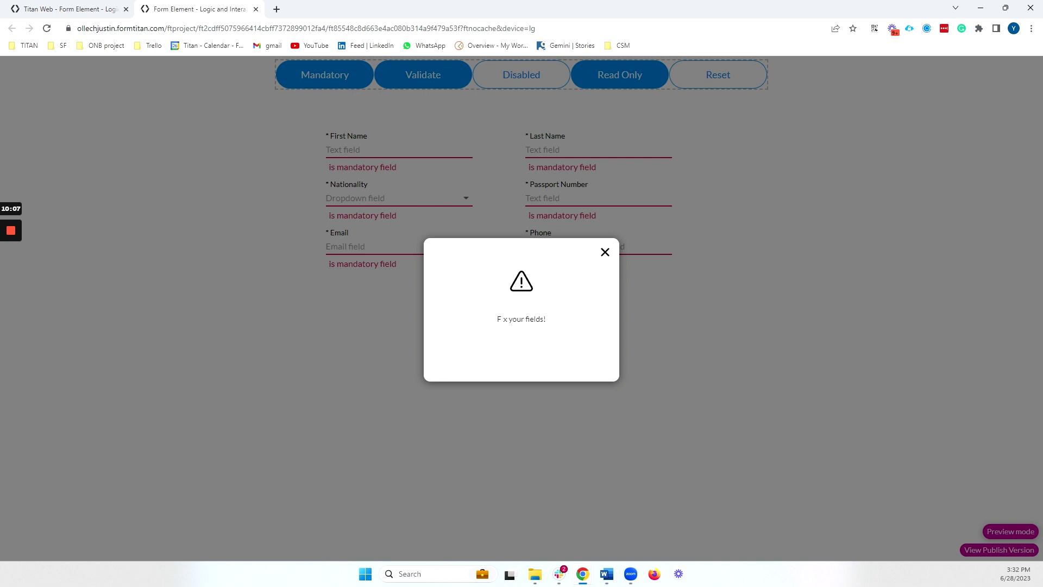
drag(499, 319, 586, 295)
click(605, 253)
Fill in First Name and Last Name with d and choose Afghanistan as the nationality
click(383, 150)
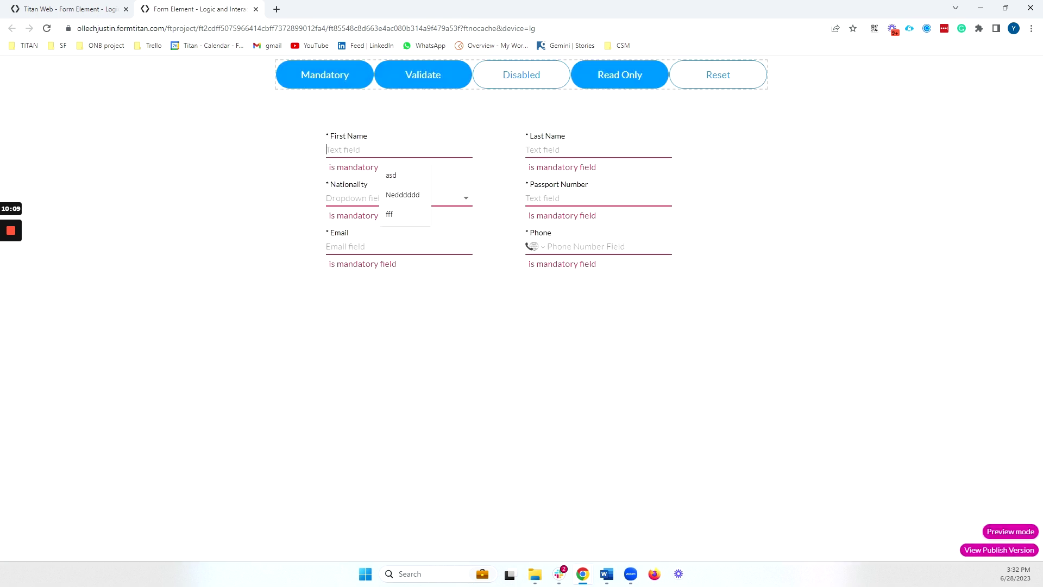
text(d)
click(587, 150)
text(d)
click(402, 184)
click(408, 213)
Fill in the passport number, email and phone fields, and validate the completed form
click(593, 184)
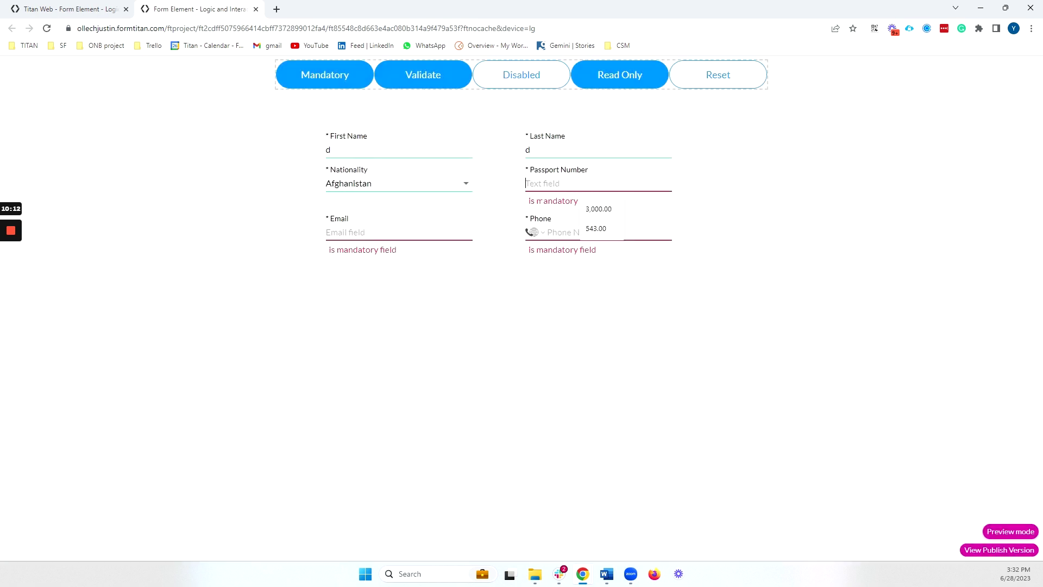
text(d)
click(408, 217)
text(d@d.com)
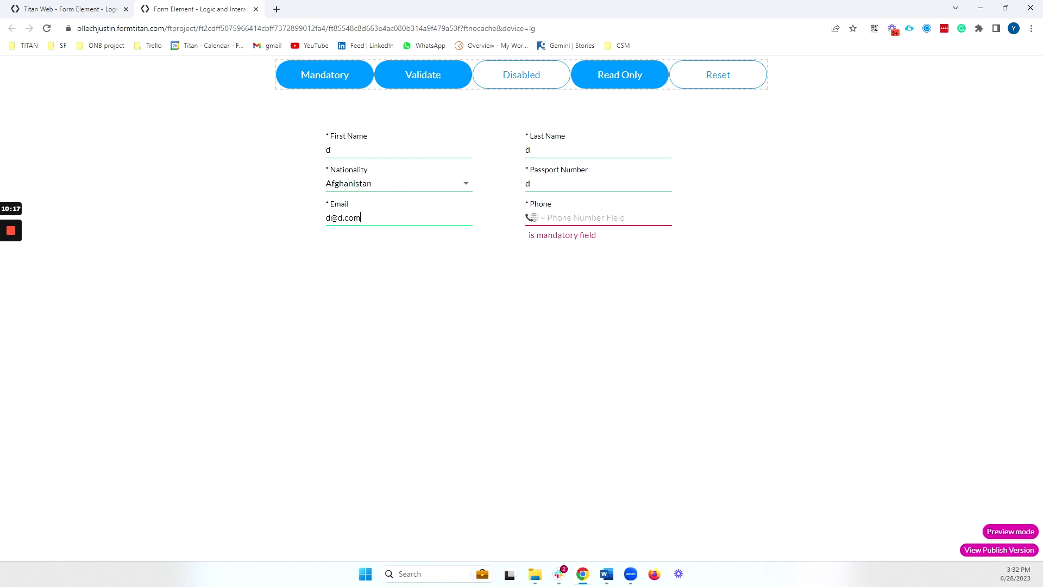
click(591, 217)
text(+3)
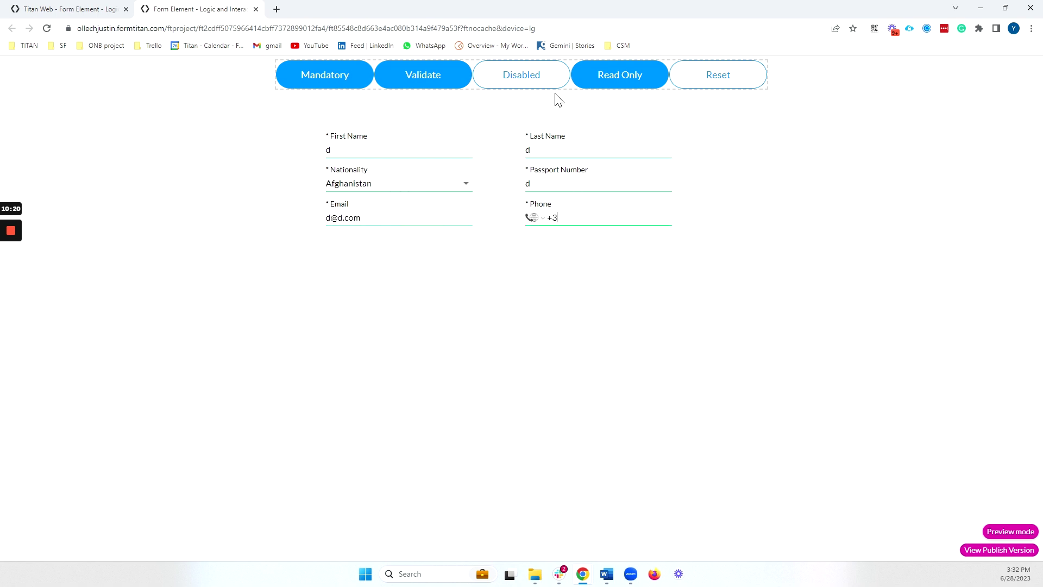
click(449, 80)
drag(500, 319, 552, 210)
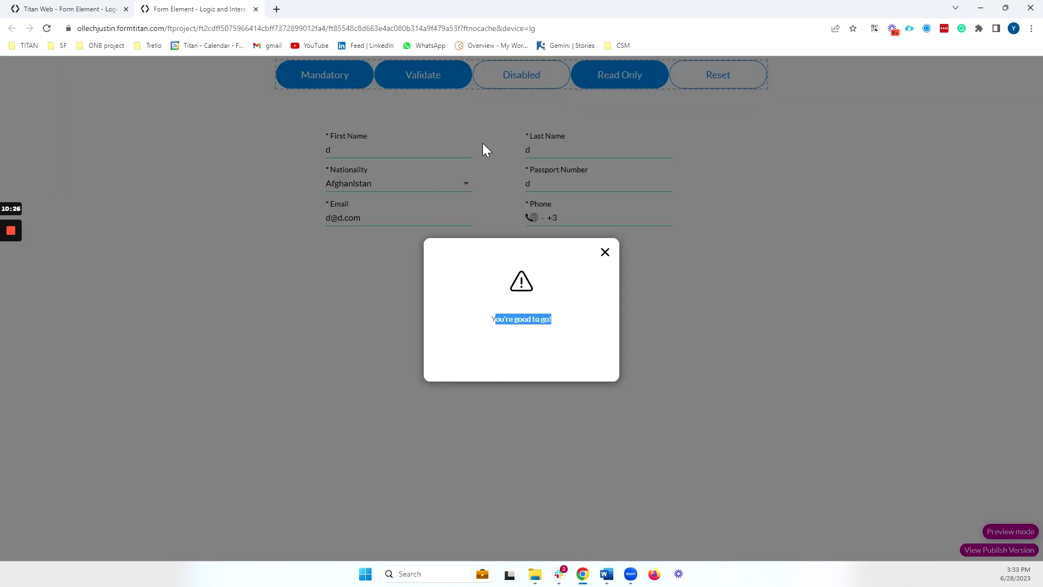
Dismiss the validation message, disable the completed form's fields, and reload the preview
click(606, 253)
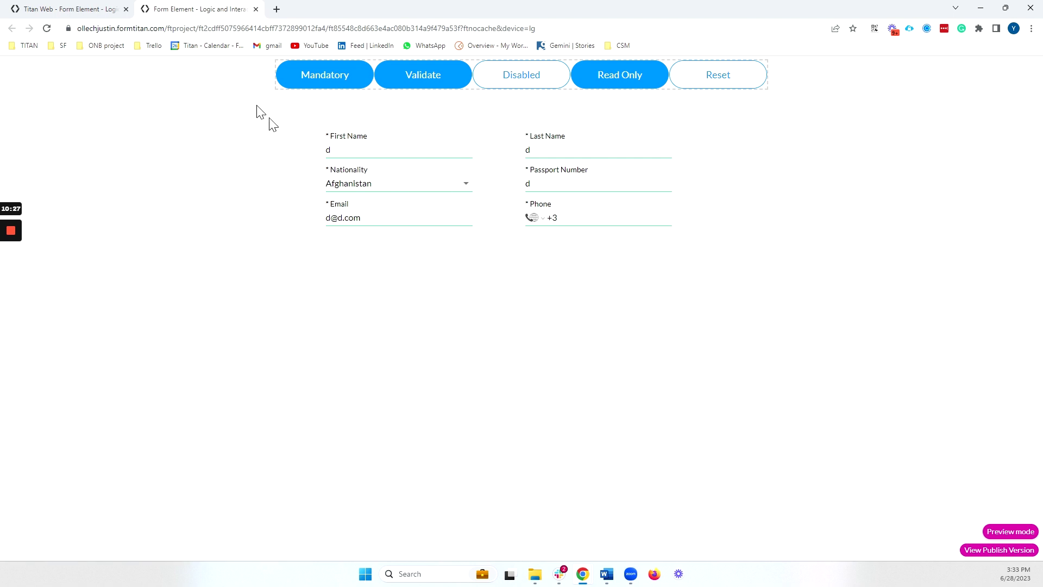
click(512, 78)
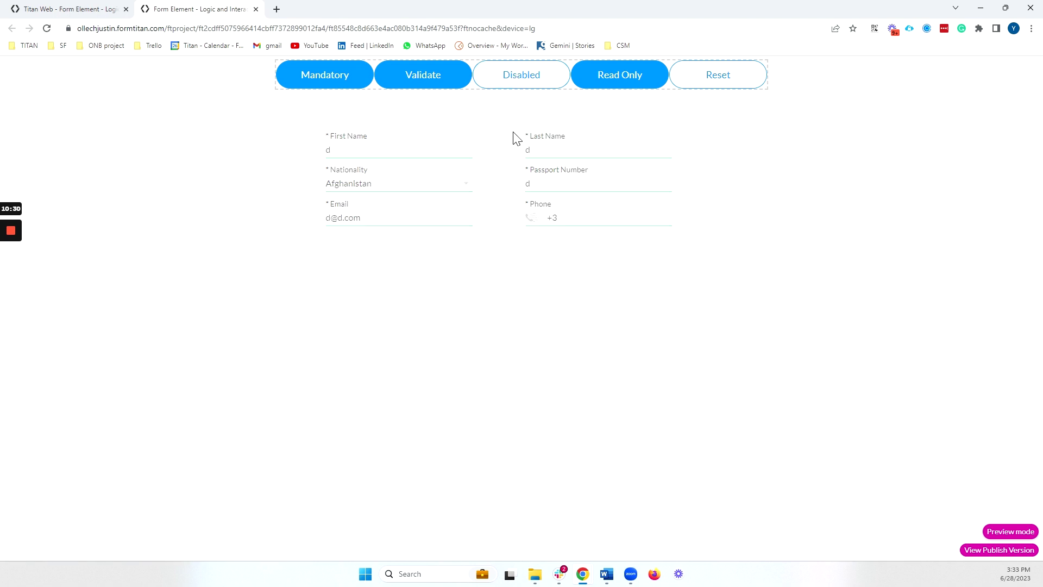
click(46, 28)
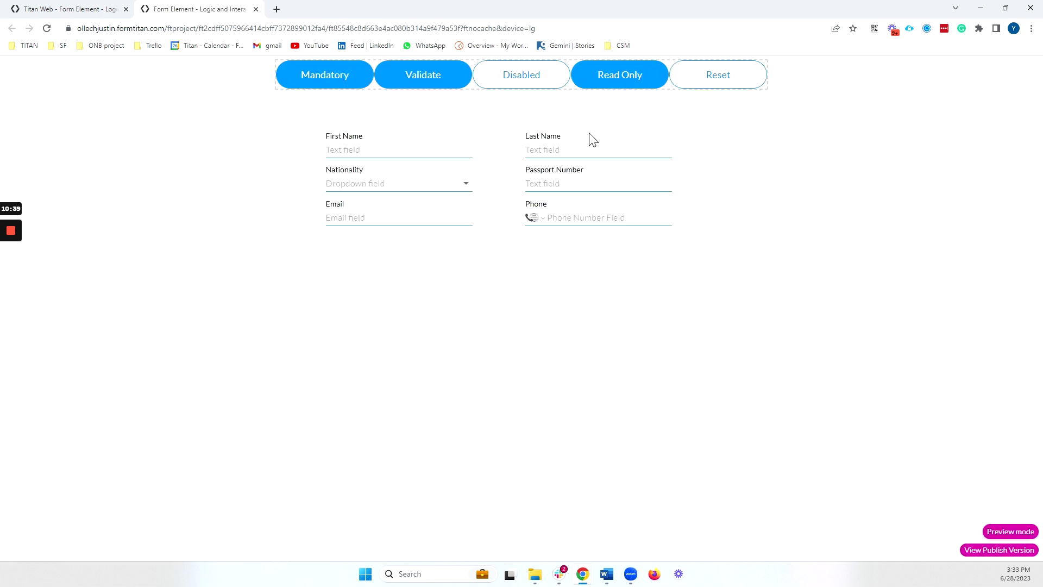
Fill in First Name with dddd, make the form read-only and try editing its fields, and reset the form
click(400, 150)
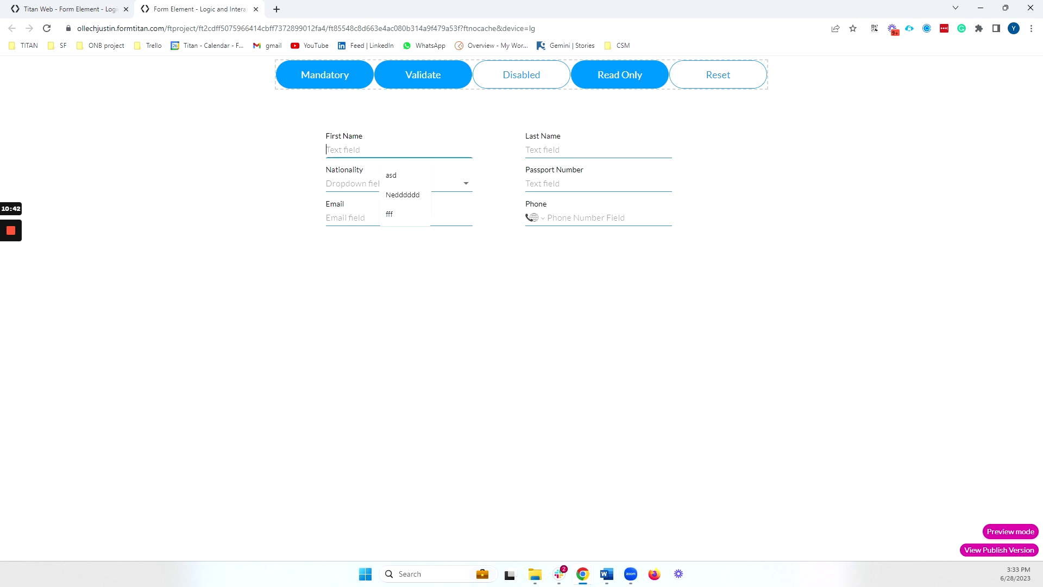
text(dddd)
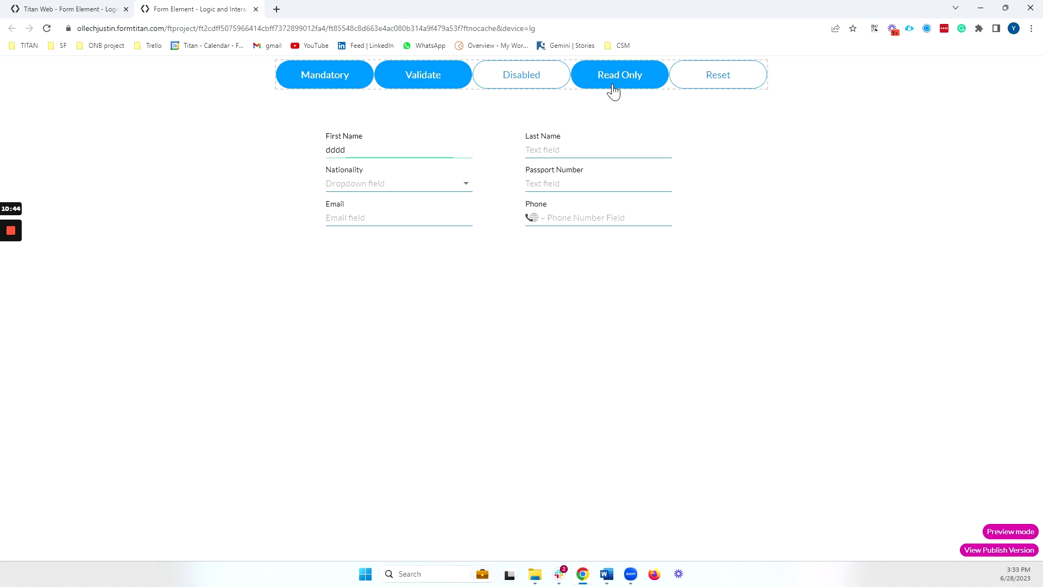
click(613, 85)
click(375, 150)
double_click(358, 153)
click(378, 187)
click(724, 80)
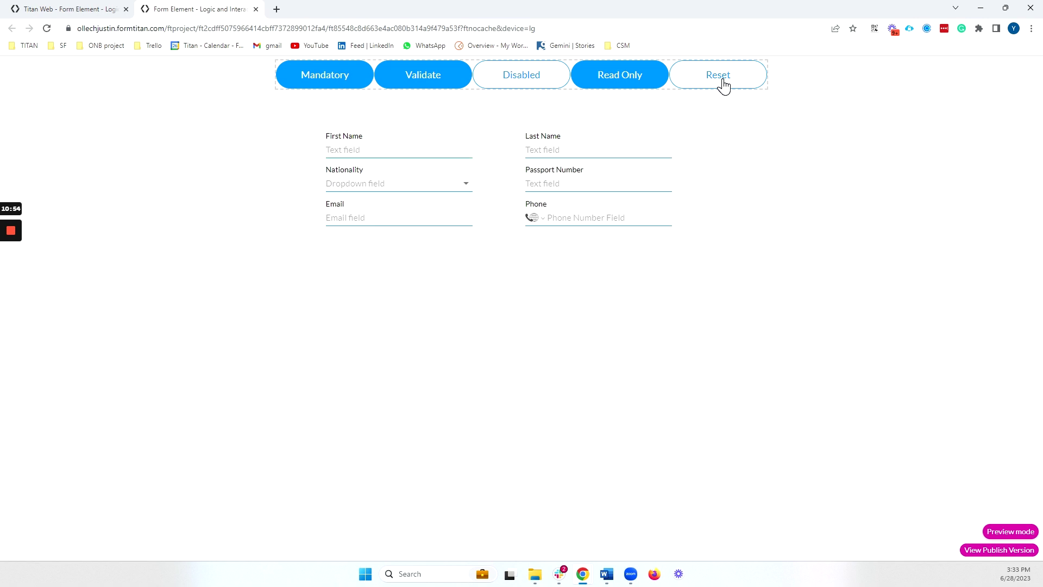
Return to the Titan Web editor and select the whole form element below the button row
click(63, 8)
click(496, 369)
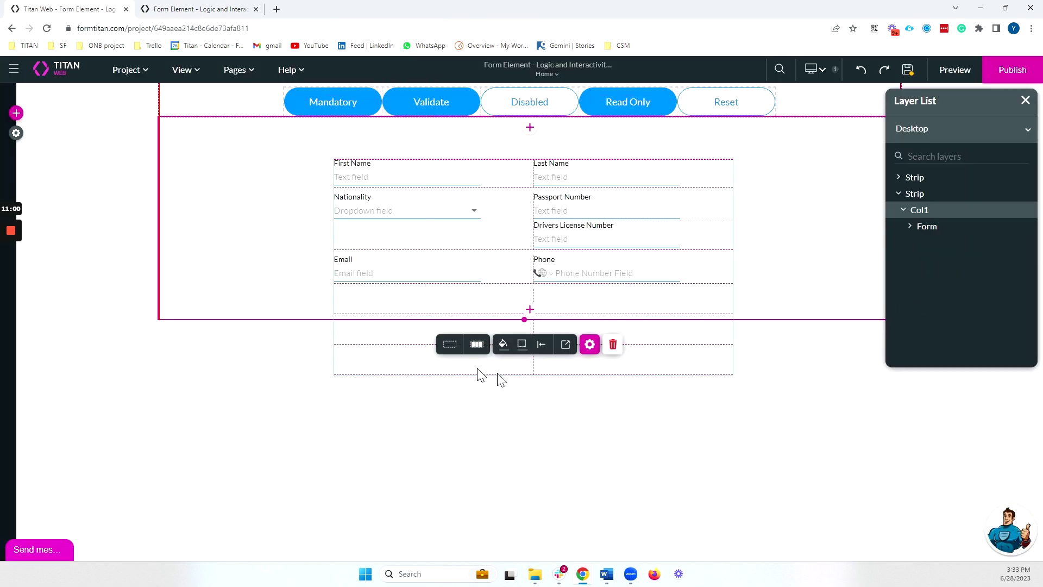
click(686, 343)
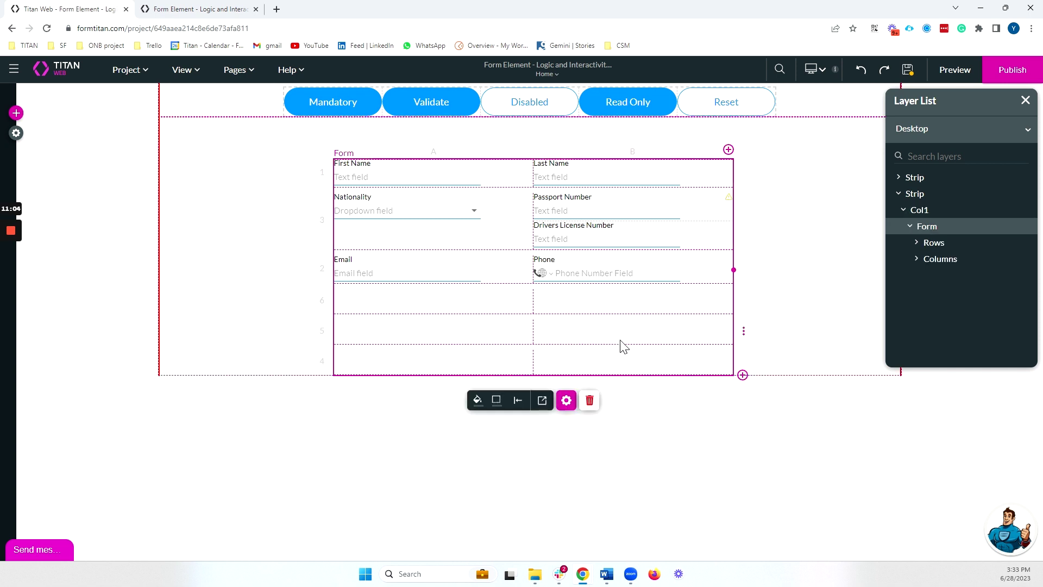